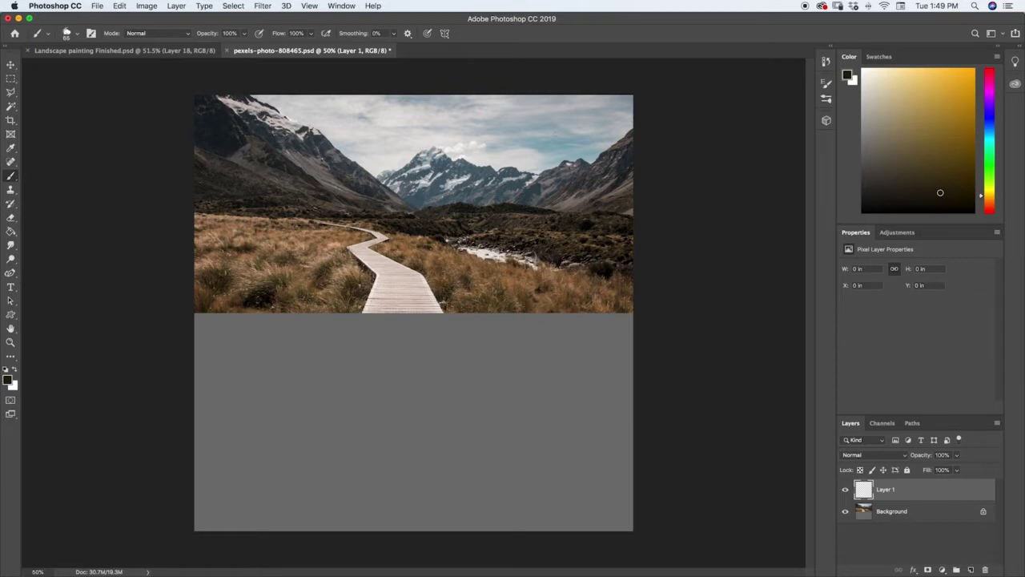
- Sample the muted blue from the photo's sky and paint a band across the grey area directly beneath the photo with an enlarged brush
{"action": "key", "text": "i"}
{"action": "left_click", "coordinate": [549, 141]}
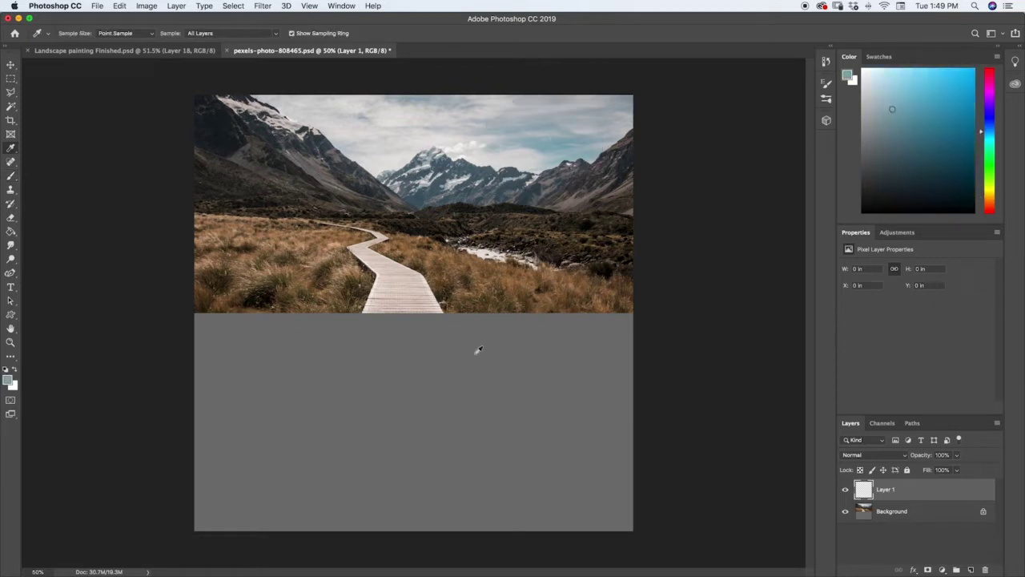
{"action": "key", "text": "b"}
{"action": "key", "text": "bracketright"}
{"action": "key", "text": "bracketright"}
{"action": "key", "text": "bracketright"}
{"action": "key", "text": "bracketright"}
{"action": "key", "text": "bracketright"}
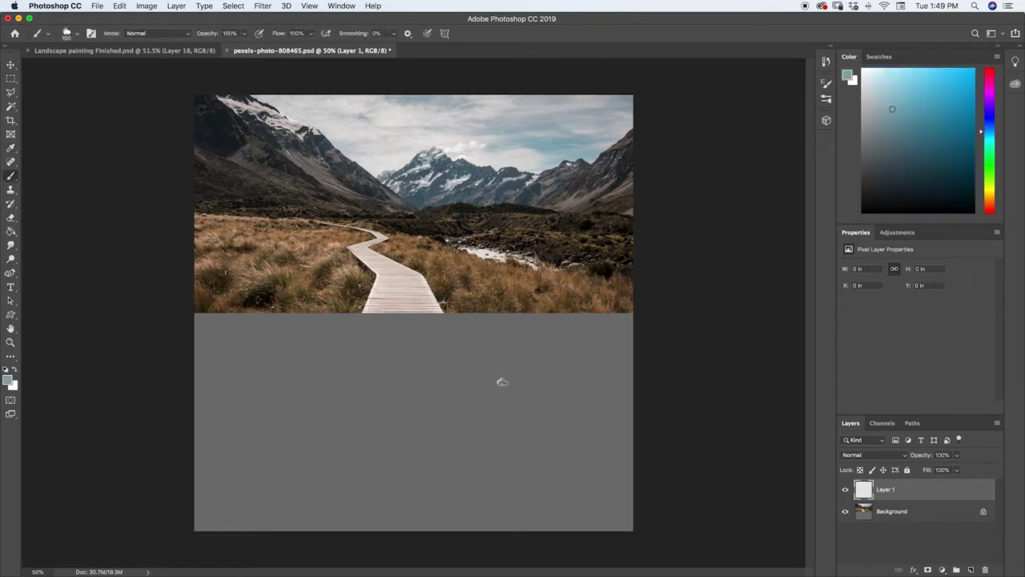
{"action": "mouse_move", "coordinate": [296, 352]}
{"action": "left_mouse_down"}
{"action": "mouse_move", "coordinate": [690, 357]}
{"action": "mouse_move", "coordinate": [230, 338]}
{"action": "mouse_move", "coordinate": [612, 323]}
{"action": "mouse_move", "coordinate": [588, 322]}
{"action": "mouse_move", "coordinate": [241, 334]}
{"action": "mouse_move", "coordinate": [461, 333]}
{"action": "mouse_move", "coordinate": [213, 324]}
{"action": "mouse_move", "coordinate": [431, 323]}
{"action": "mouse_move", "coordinate": [156, 330]}
{"action": "left_mouse_up"}
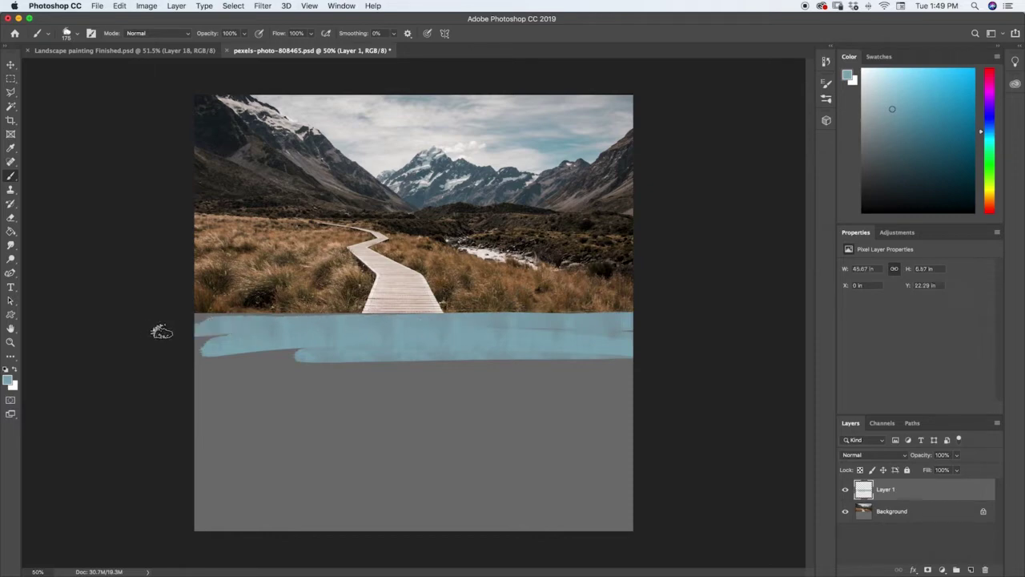
- Cover nearly all the remaining grey area below the photo with the sampled sky blue, enlarging the brush to 400
{"action": "left_click", "coordinate": [845, 511]}
{"action": "left_click", "coordinate": [845, 511]}
{"action": "left_click_drag", "start_coordinate": [245, 330], "coordinate": [294, 324]}
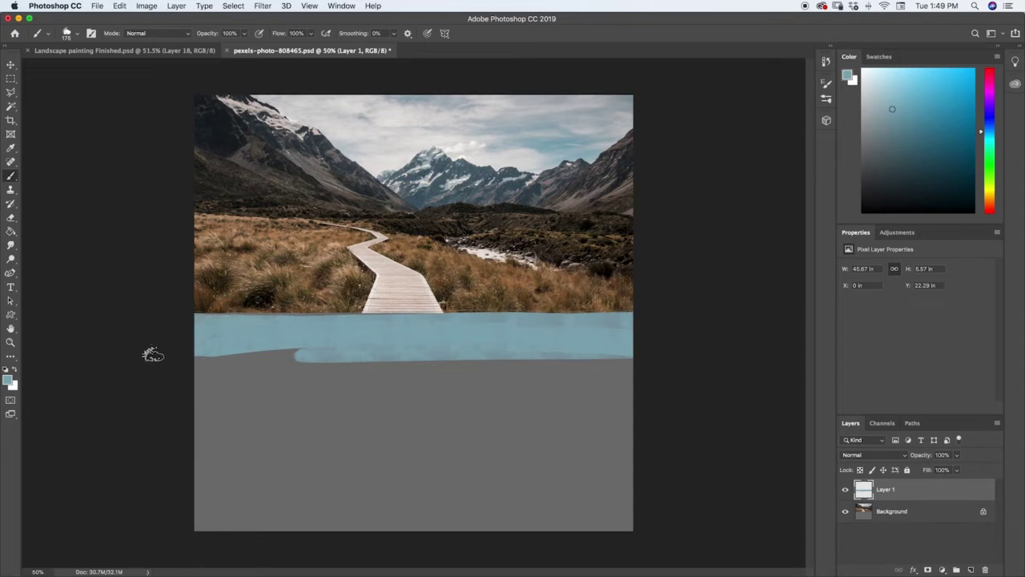
{"action": "mouse_move", "coordinate": [152, 355]}
{"action": "left_mouse_down"}
{"action": "mouse_move", "coordinate": [119, 379]}
{"action": "mouse_move", "coordinate": [165, 366]}
{"action": "mouse_move", "coordinate": [232, 378]}
{"action": "mouse_move", "coordinate": [197, 391]}
{"action": "mouse_move", "coordinate": [201, 405]}
{"action": "mouse_move", "coordinate": [171, 419]}
{"action": "mouse_move", "coordinate": [189, 441]}
{"action": "mouse_move", "coordinate": [190, 467]}
{"action": "mouse_move", "coordinate": [698, 465]}
{"action": "left_mouse_up"}
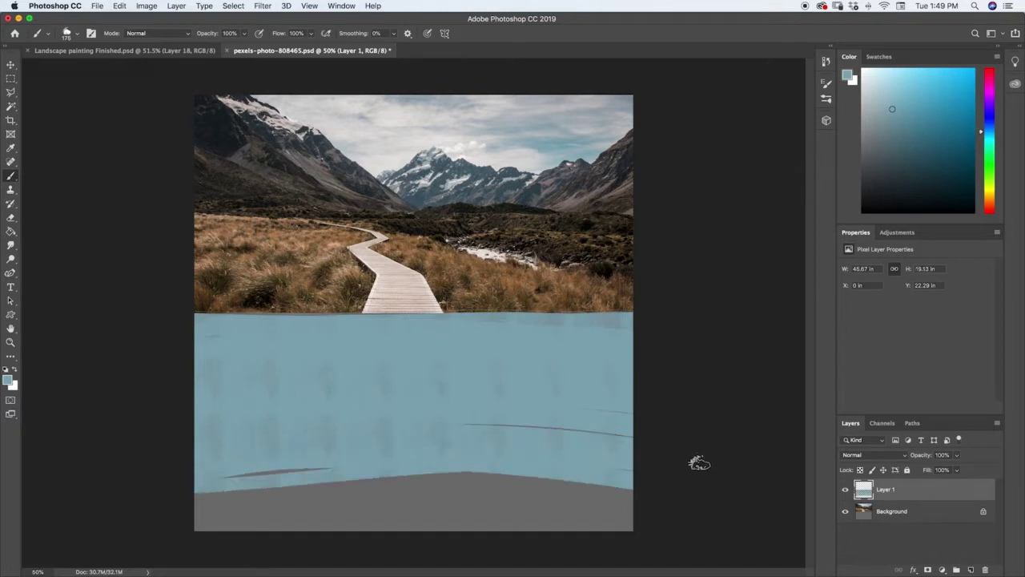
{"action": "mouse_move", "coordinate": [226, 455]}
{"action": "left_mouse_down"}
{"action": "mouse_move", "coordinate": [329, 416]}
{"action": "mouse_move", "coordinate": [673, 403]}
{"action": "mouse_move", "coordinate": [538, 339]}
{"action": "mouse_move", "coordinate": [637, 336]}
{"action": "mouse_move", "coordinate": [180, 347]}
{"action": "mouse_move", "coordinate": [229, 416]}
{"action": "mouse_move", "coordinate": [325, 473]}
{"action": "mouse_move", "coordinate": [264, 492]}
{"action": "mouse_move", "coordinate": [171, 481]}
{"action": "left_mouse_up"}
{"action": "left_click_drag", "start_coordinate": [240, 506], "coordinate": [663, 494]}
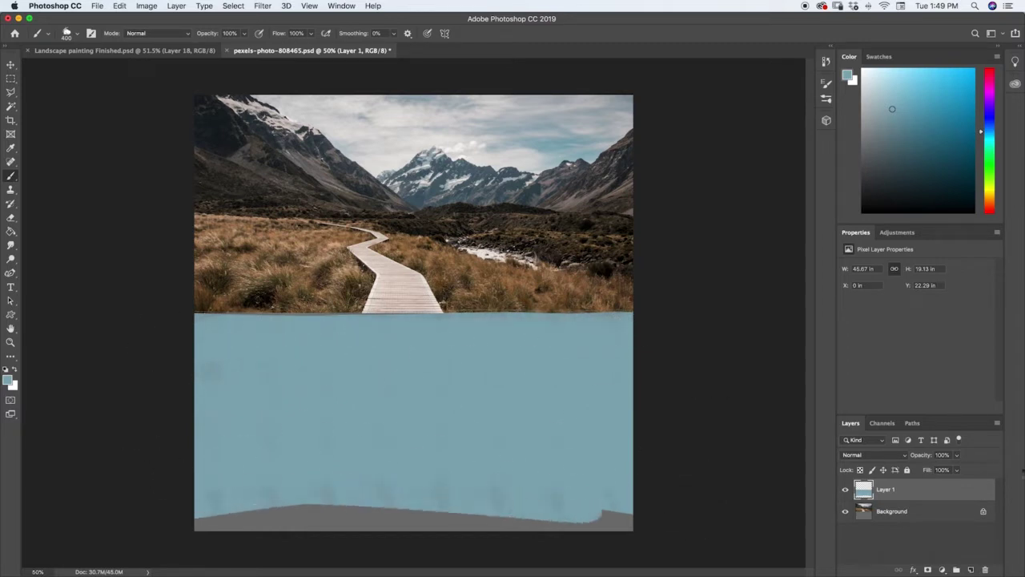
{"action": "left_click_drag", "start_coordinate": [577, 517], "coordinate": [633, 520]}
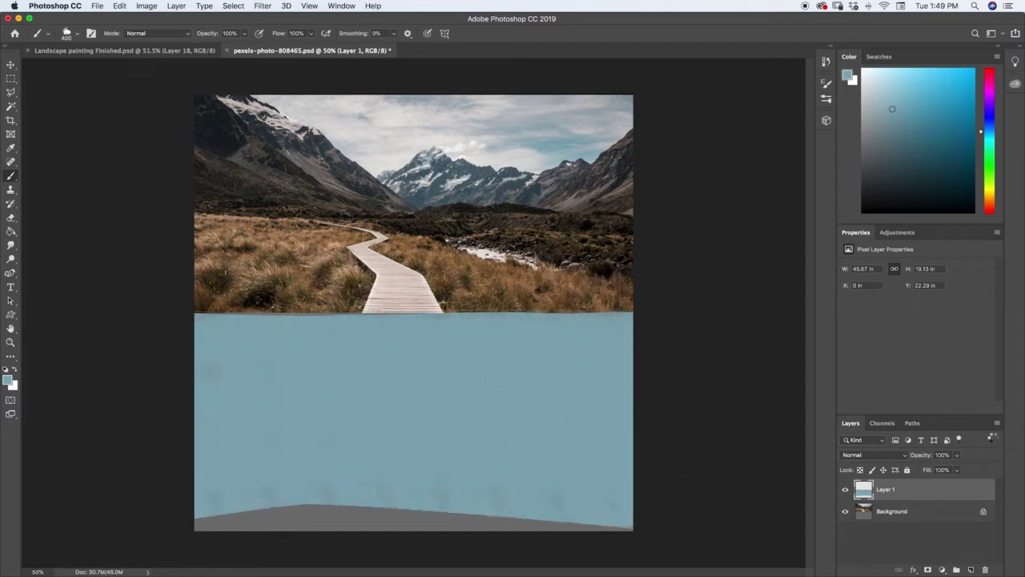
- Create a layer group named Sky, put the painted sky layer inside it and collapse the group
{"action": "left_click", "coordinate": [957, 570]}
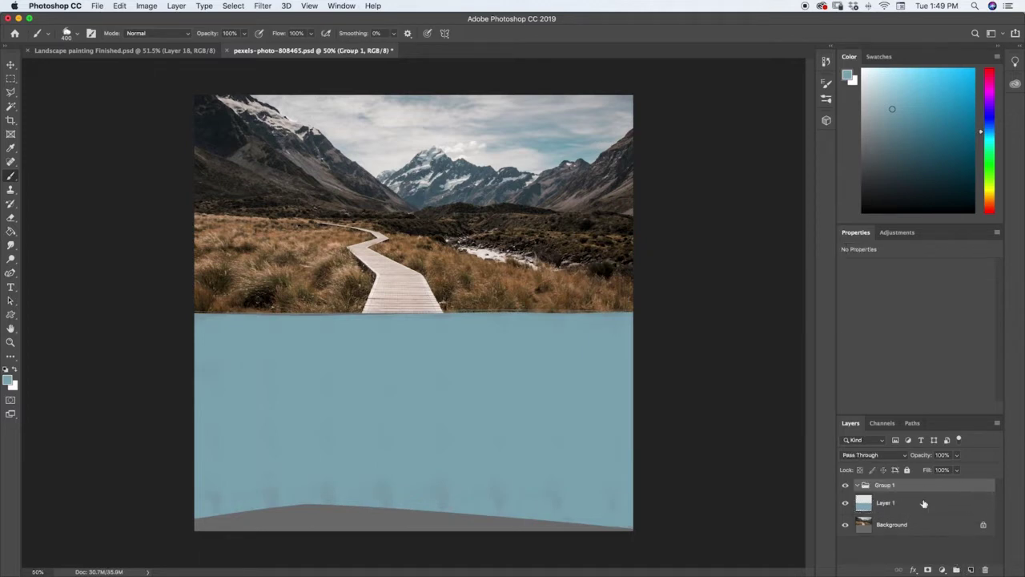
{"action": "left_click", "coordinate": [899, 506]}
{"action": "left_click_drag", "start_coordinate": [899, 506], "coordinate": [883, 485]}
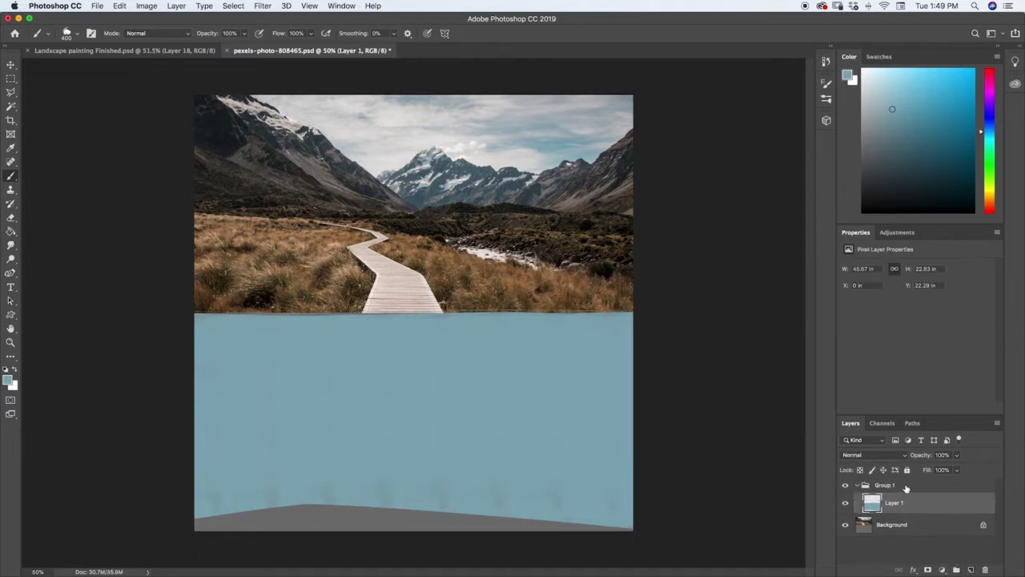
{"action": "double_click", "coordinate": [884, 485]}
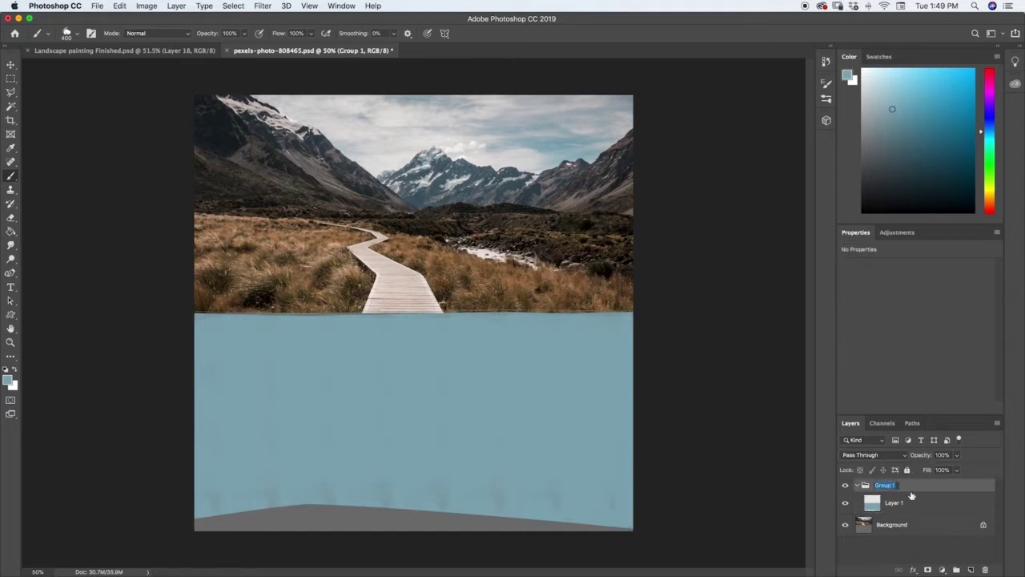
{"action": "type", "text": "Sky"}
{"action": "key", "text": "Return"}
{"action": "left_click", "coordinate": [858, 486]}
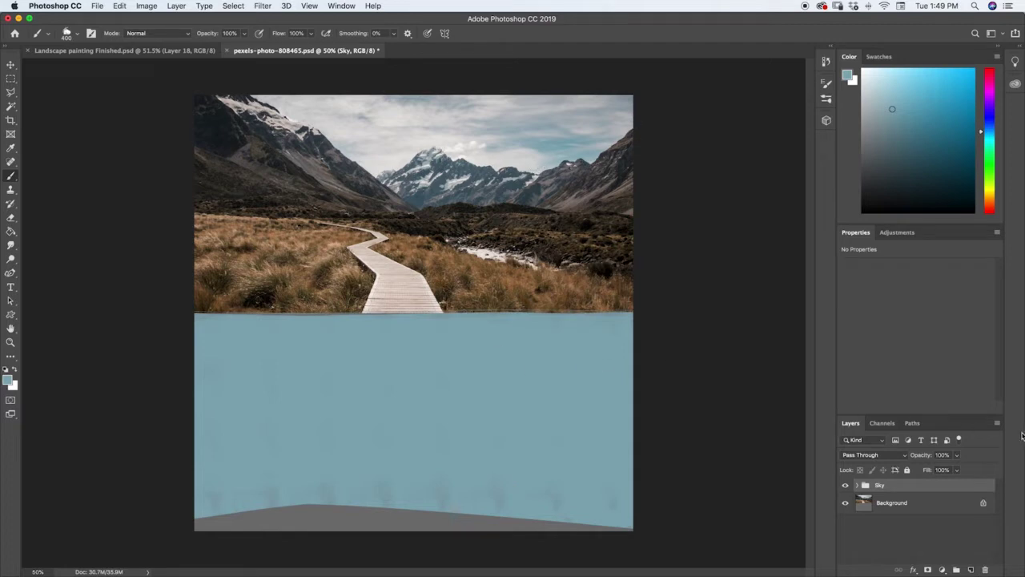
- Add a new layer, sample a dark slate blue from the distant mountains and paint a short test stroke on the blue area with a size 60 brush
{"action": "left_click", "coordinate": [971, 570]}
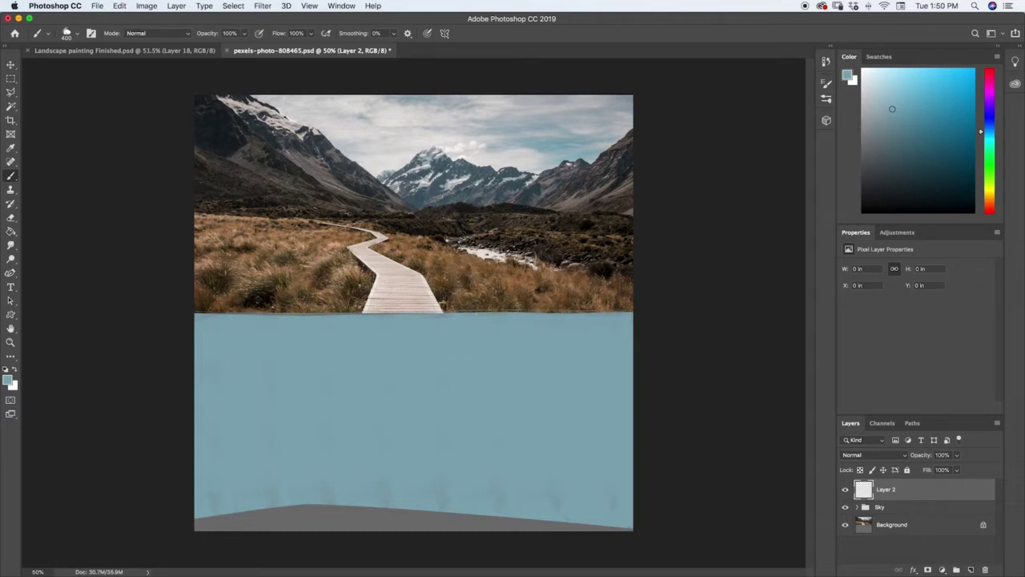
{"action": "key", "text": "i"}
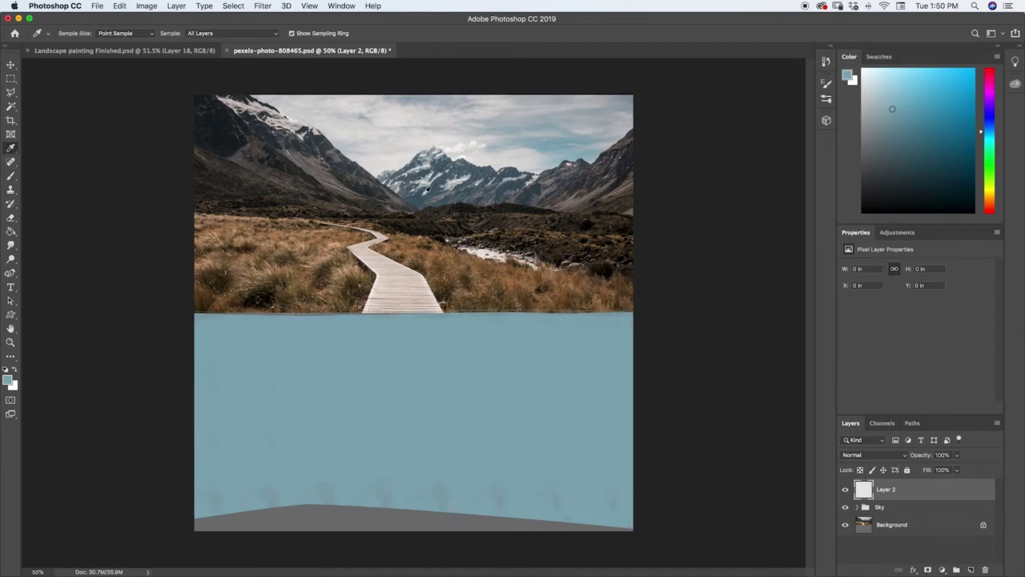
{"action": "left_click", "coordinate": [425, 193]}
{"action": "key", "text": "b"}
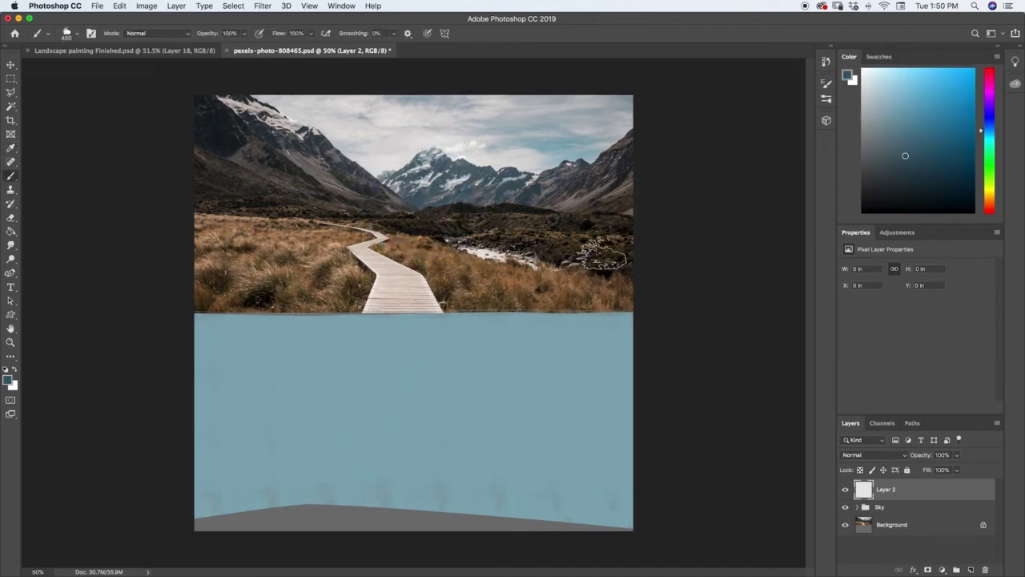
{"action": "key", "text": "i"}
{"action": "left_click", "coordinate": [539, 186]}
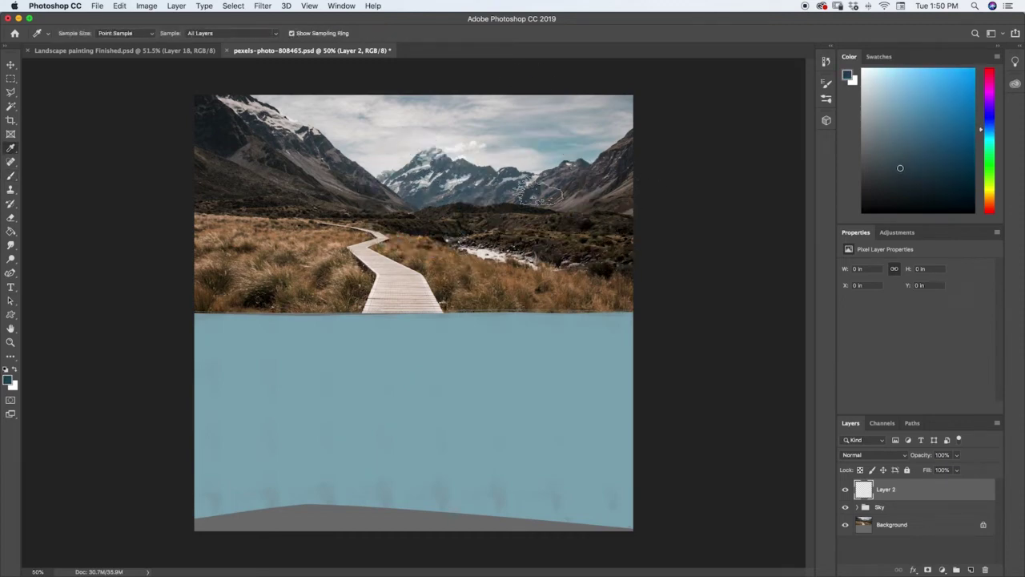
{"action": "key", "text": "b"}
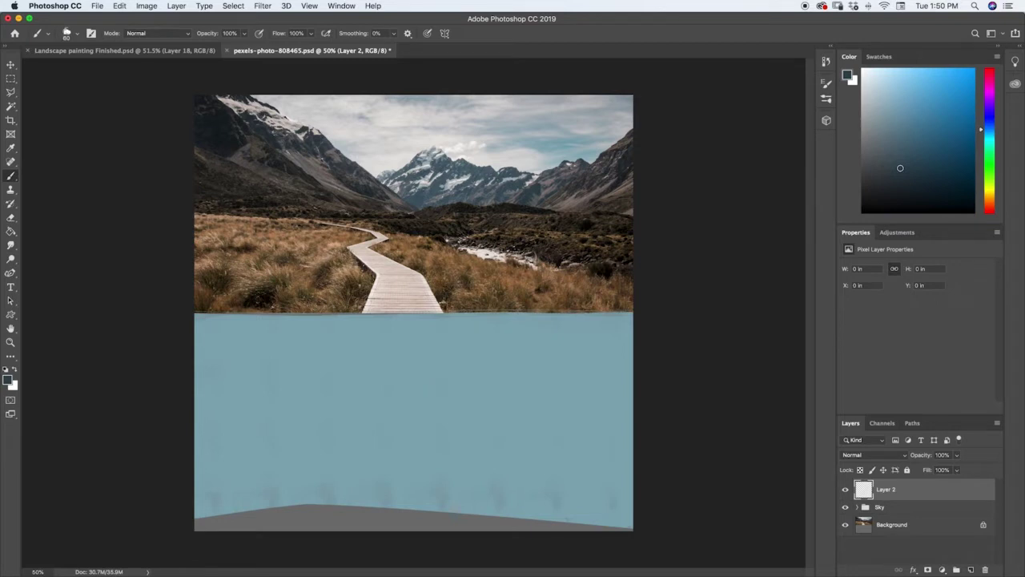
{"action": "left_click_drag", "start_coordinate": [367, 422], "coordinate": [373, 416]}
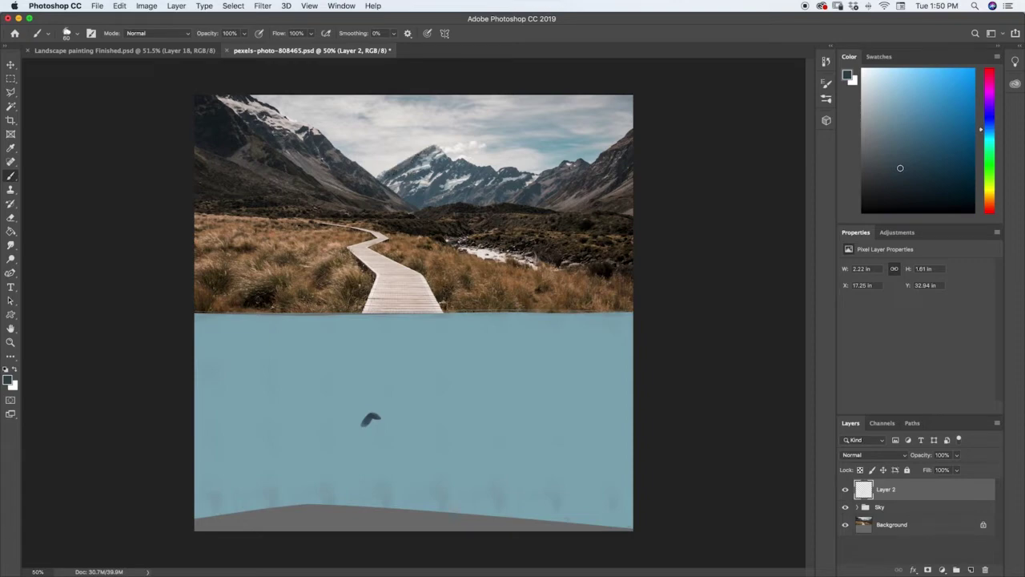
- Trace the distant mountains' ridgeline over the photo with dark blue strokes, from the main peak to the right-hand slope
{"action": "mouse_move", "coordinate": [393, 172]}
{"action": "left_mouse_down"}
{"action": "mouse_move", "coordinate": [455, 153]}
{"action": "mouse_move", "coordinate": [522, 171]}
{"action": "left_mouse_up"}
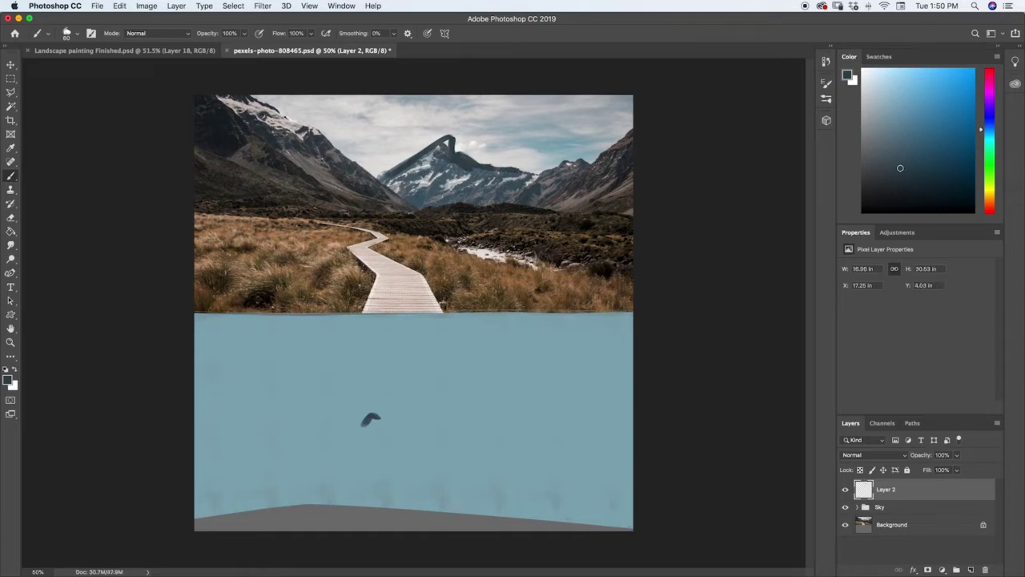
{"action": "key", "text": "super+z"}
{"action": "mouse_move", "coordinate": [376, 185]}
{"action": "left_mouse_down"}
{"action": "mouse_move", "coordinate": [434, 144]}
{"action": "mouse_move", "coordinate": [511, 170]}
{"action": "left_mouse_up"}
{"action": "mouse_move", "coordinate": [428, 151]}
{"action": "left_mouse_down"}
{"action": "mouse_move", "coordinate": [517, 169]}
{"action": "mouse_move", "coordinate": [482, 157]}
{"action": "mouse_move", "coordinate": [593, 157]}
{"action": "mouse_move", "coordinate": [641, 125]}
{"action": "left_mouse_up"}
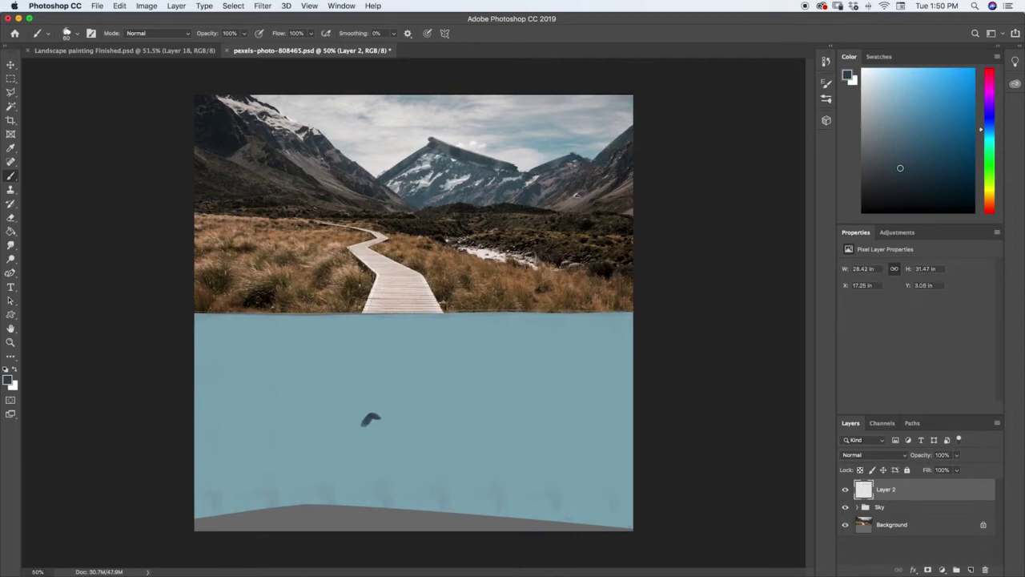
- Paint vertical guide strokes down from the photo's ridge dips and sketch the matching mountain outline across the blue area
{"action": "left_click_drag", "start_coordinate": [587, 273], "coordinate": [582, 391]}
{"action": "mouse_move", "coordinate": [591, 97]}
{"action": "left_mouse_down"}
{"action": "mouse_move", "coordinate": [591, 148]}
{"action": "mouse_move", "coordinate": [593, 120]}
{"action": "left_mouse_up"}
{"action": "key", "text": "super+z"}
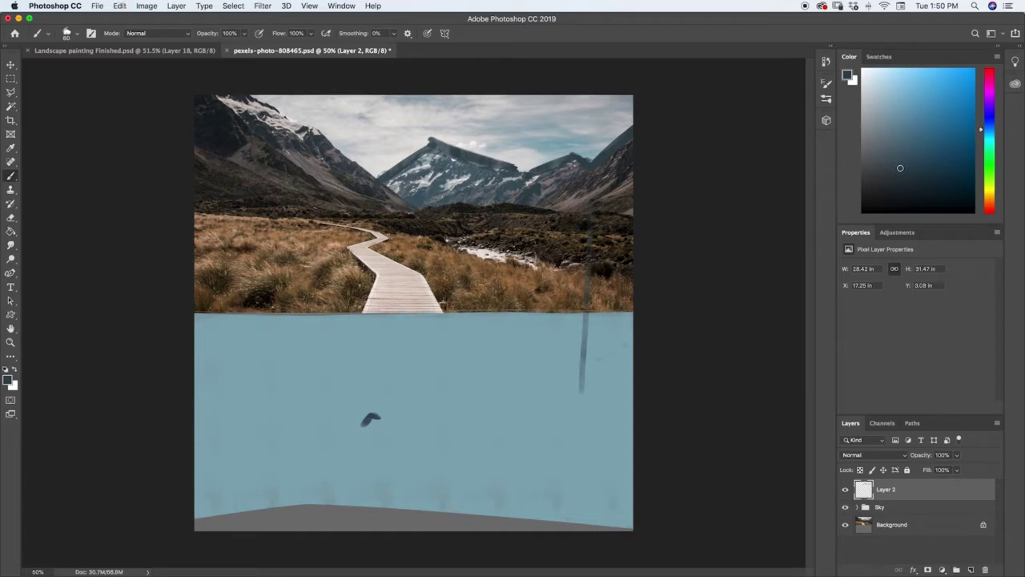
{"action": "mouse_move", "coordinate": [633, 336]}
{"action": "left_mouse_down"}
{"action": "mouse_move", "coordinate": [581, 377]}
{"action": "mouse_move", "coordinate": [567, 365]}
{"action": "left_mouse_up"}
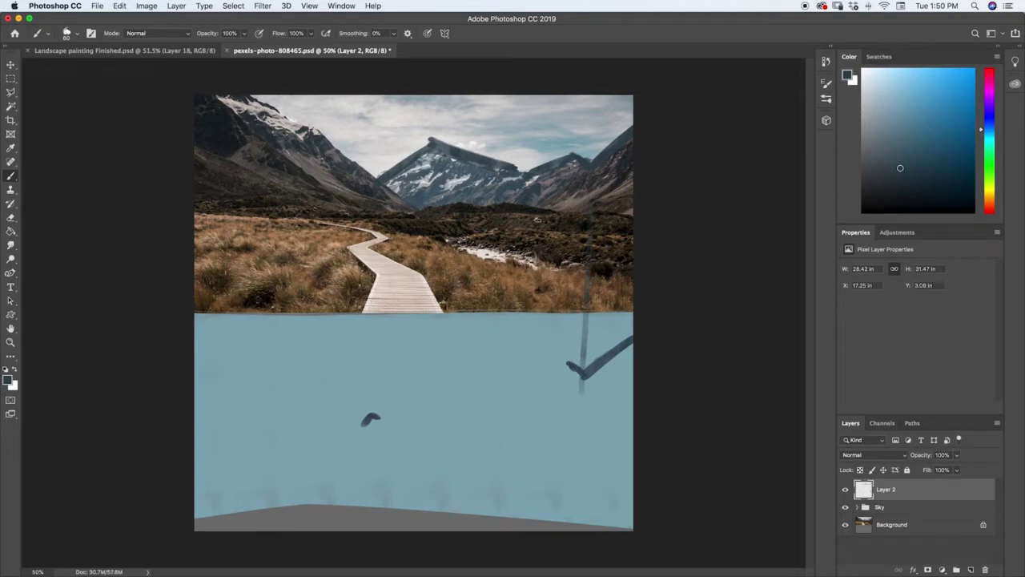
{"action": "left_click_drag", "start_coordinate": [531, 321], "coordinate": [531, 359]}
{"action": "mouse_move", "coordinate": [586, 312]}
{"action": "left_mouse_down"}
{"action": "mouse_move", "coordinate": [587, 368]}
{"action": "mouse_move", "coordinate": [529, 370]}
{"action": "mouse_move", "coordinate": [572, 361]}
{"action": "mouse_move", "coordinate": [526, 372]}
{"action": "mouse_move", "coordinate": [432, 352]}
{"action": "mouse_move", "coordinate": [521, 373]}
{"action": "mouse_move", "coordinate": [504, 374]}
{"action": "left_mouse_up"}
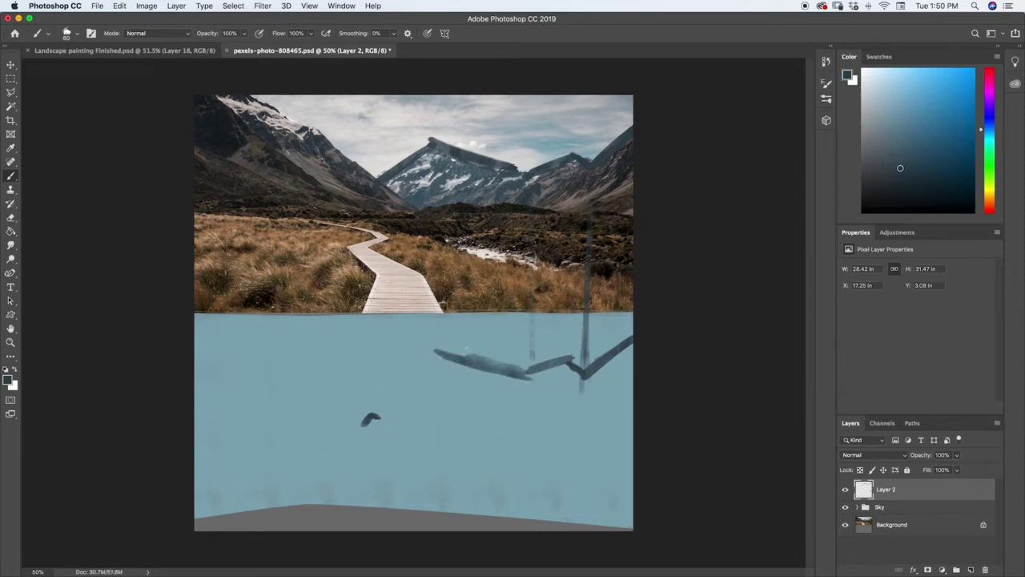
{"action": "mouse_move", "coordinate": [433, 353]}
{"action": "left_mouse_down"}
{"action": "mouse_move", "coordinate": [358, 403]}
{"action": "mouse_move", "coordinate": [420, 362]}
{"action": "mouse_move", "coordinate": [351, 403]}
{"action": "left_mouse_up"}
- Erase the traced ridgeline and the vertical guide strokes over the photo and above the sketched outline, enlarging the Eraser to 125
{"action": "key", "text": "e"}
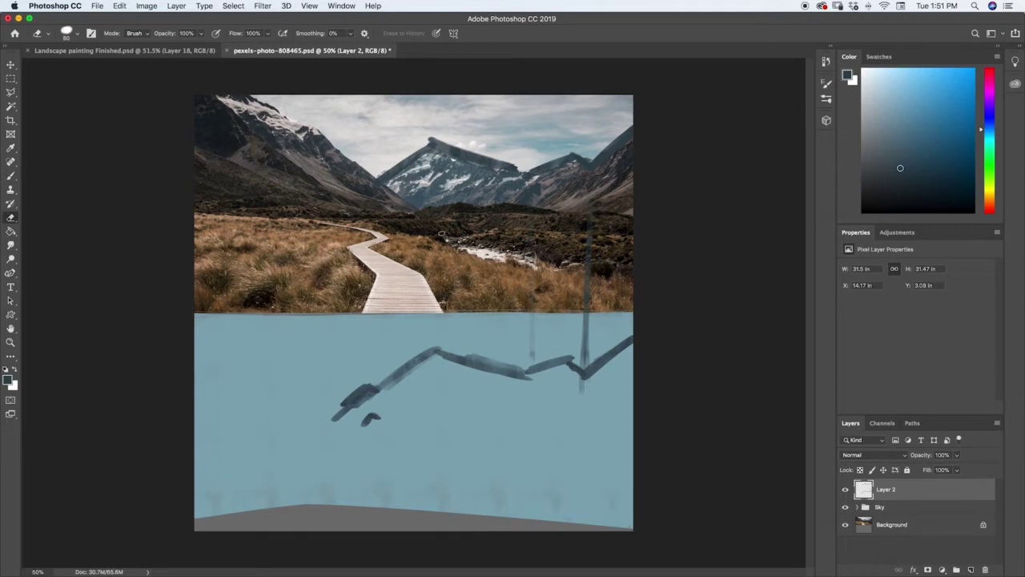
{"action": "mouse_move", "coordinate": [458, 160]}
{"action": "left_mouse_down"}
{"action": "mouse_move", "coordinate": [425, 143]}
{"action": "mouse_move", "coordinate": [390, 176]}
{"action": "mouse_move", "coordinate": [439, 148]}
{"action": "mouse_move", "coordinate": [579, 160]}
{"action": "mouse_move", "coordinate": [513, 168]}
{"action": "left_mouse_up"}
{"action": "key", "text": "bracketright"}
{"action": "key", "text": "bracketright"}
{"action": "key", "text": "bracketright"}
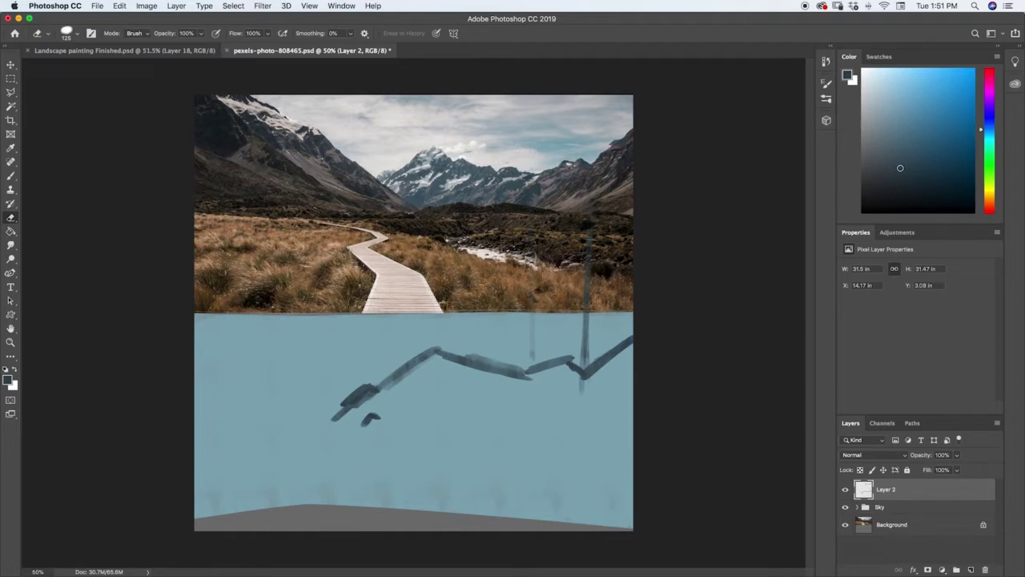
{"action": "left_click_drag", "start_coordinate": [586, 314], "coordinate": [585, 356]}
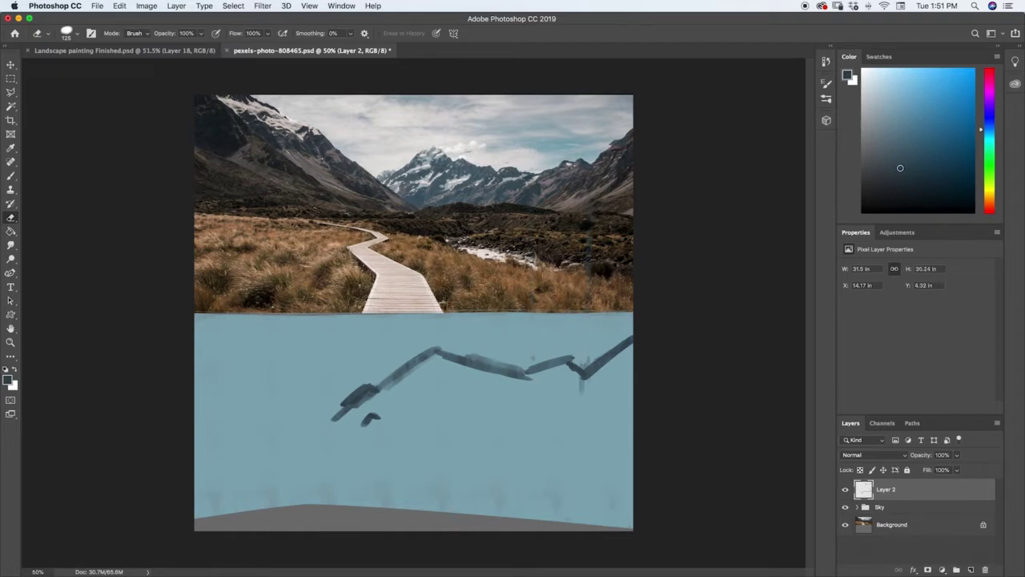
- Repaint the sketched mountain outline darker and more jagged, from its left foot over the main peak to the first dip
{"action": "key", "text": "b"}
{"action": "mouse_move", "coordinate": [569, 167]}
{"action": "left_mouse_down"}
{"action": "mouse_move", "coordinate": [416, 146]}
{"action": "mouse_move", "coordinate": [633, 120]}
{"action": "mouse_move", "coordinate": [481, 208]}
{"action": "left_mouse_up"}
{"action": "key", "text": "super+z"}
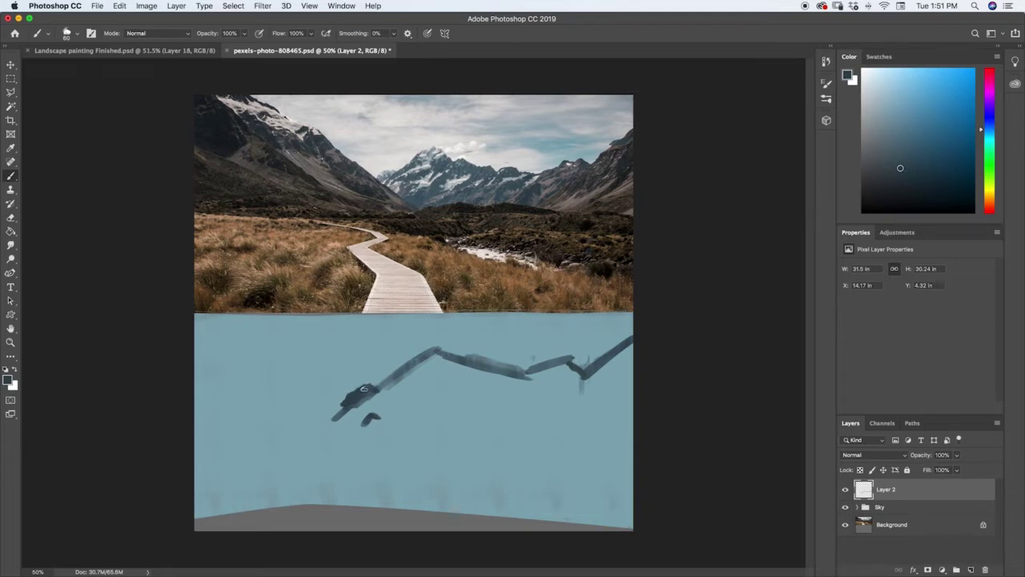
{"action": "left_click_drag", "start_coordinate": [369, 390], "coordinate": [335, 421]}
{"action": "mouse_move", "coordinate": [376, 388]}
{"action": "left_mouse_down"}
{"action": "mouse_move", "coordinate": [429, 350]}
{"action": "mouse_move", "coordinate": [455, 366]}
{"action": "mouse_move", "coordinate": [461, 357]}
{"action": "left_mouse_up"}
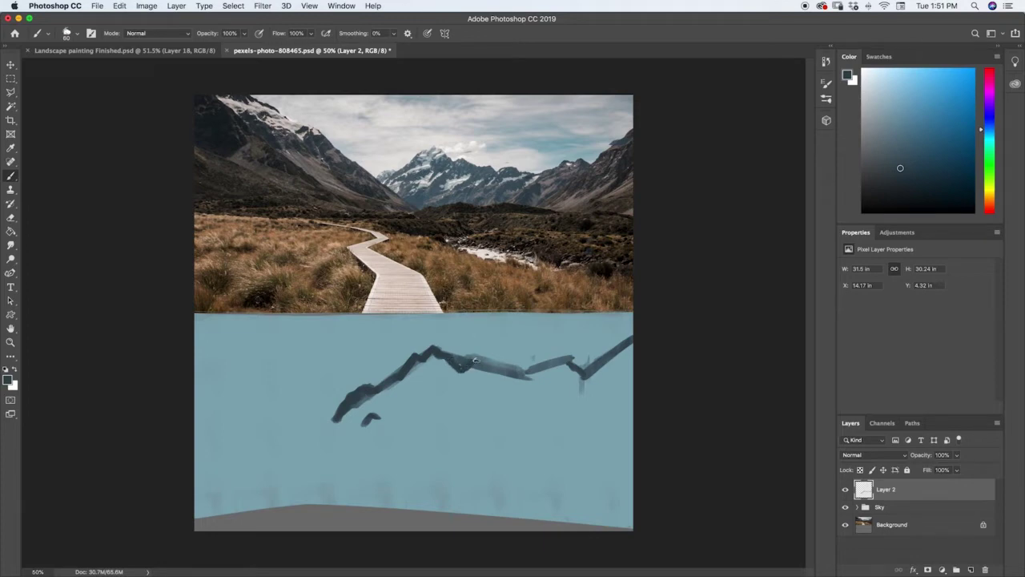
{"action": "mouse_move", "coordinate": [475, 364]}
{"action": "left_mouse_down"}
{"action": "mouse_move", "coordinate": [528, 378]}
{"action": "mouse_move", "coordinate": [521, 372]}
{"action": "left_mouse_up"}
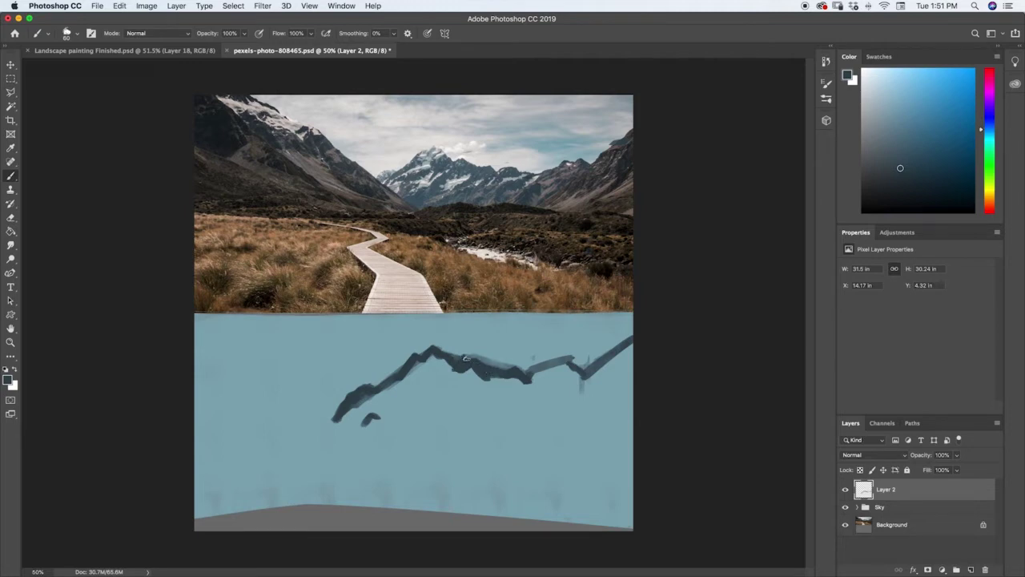
- Trim the outline's upper edge right of the main peak, and repaint the ridge thicker and more jagged across to the canvas's right edge
{"action": "key", "text": "e"}
{"action": "left_click_drag", "start_coordinate": [453, 355], "coordinate": [480, 364]}
{"action": "key", "text": "b"}
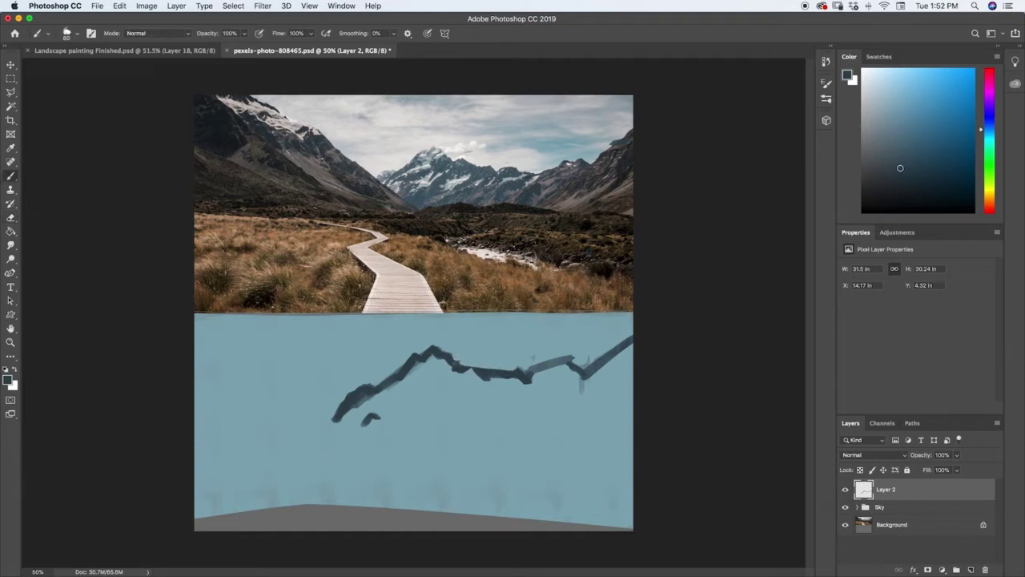
{"action": "mouse_move", "coordinate": [462, 360]}
{"action": "left_mouse_down"}
{"action": "mouse_move", "coordinate": [548, 378]}
{"action": "mouse_move", "coordinate": [583, 361]}
{"action": "mouse_move", "coordinate": [582, 371]}
{"action": "mouse_move", "coordinate": [574, 362]}
{"action": "mouse_move", "coordinate": [548, 375]}
{"action": "mouse_move", "coordinate": [593, 373]}
{"action": "mouse_move", "coordinate": [630, 341]}
{"action": "mouse_move", "coordinate": [593, 383]}
{"action": "left_mouse_up"}
{"action": "key", "text": "e"}
{"action": "key", "text": "b"}
- Erase the stray marks above the right-hand ridge and refine the outline's upper edge with a small Eraser, starting at size 25
{"action": "key", "text": "e"}
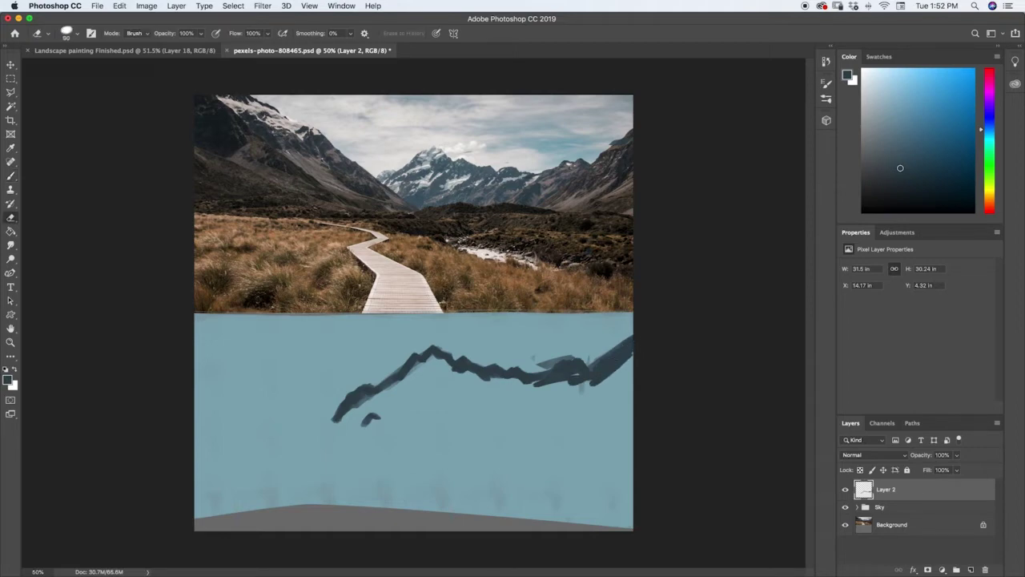
{"action": "key", "text": "bracketleft"}
{"action": "key", "text": "bracketleft"}
{"action": "key", "text": "bracketleft"}
{"action": "key", "text": "bracketleft"}
{"action": "key", "text": "bracketleft"}
{"action": "key", "text": "bracketleft"}
{"action": "key", "text": "bracketleft"}
{"action": "left_click_drag", "start_coordinate": [542, 362], "coordinate": [554, 365]}
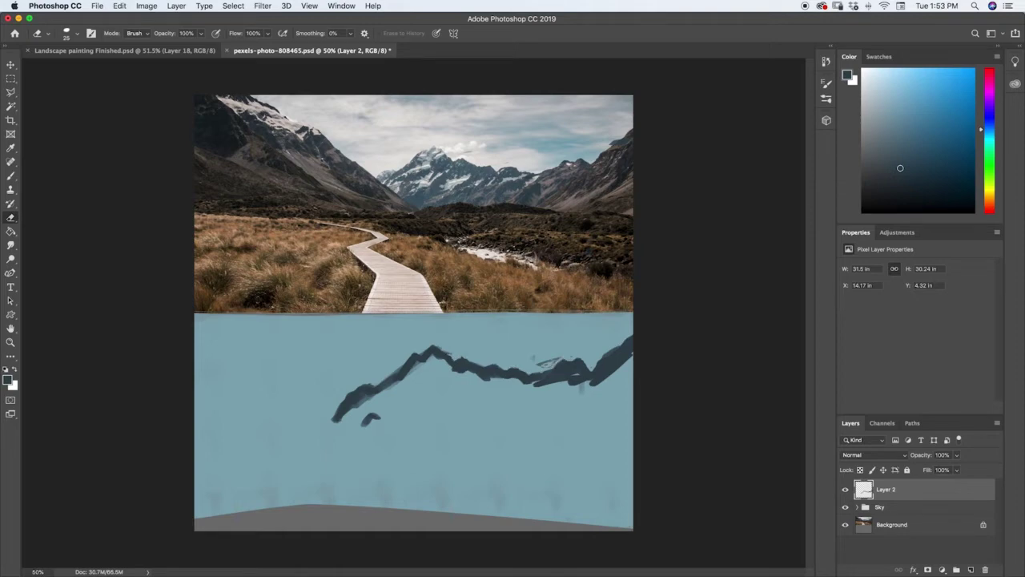
{"action": "mouse_move", "coordinate": [394, 372]}
{"action": "left_mouse_down"}
{"action": "mouse_move", "coordinate": [415, 355]}
{"action": "mouse_move", "coordinate": [397, 370]}
{"action": "left_mouse_up"}
{"action": "key", "text": "bracketright"}
{"action": "key", "text": "bracketright"}
{"action": "left_click_drag", "start_coordinate": [537, 360], "coordinate": [614, 354]}
- Thicken the underside of the ridge with dark blue from the right-hand slope back to the main peak, undoing the loose scribble below it
{"action": "key", "text": "b"}
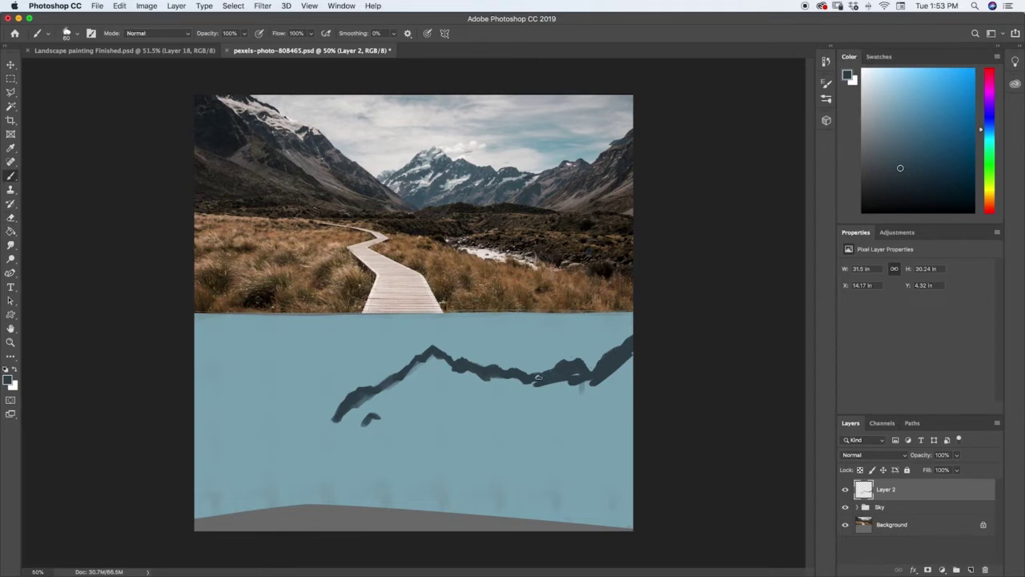
{"action": "left_click_drag", "start_coordinate": [593, 385], "coordinate": [518, 389]}
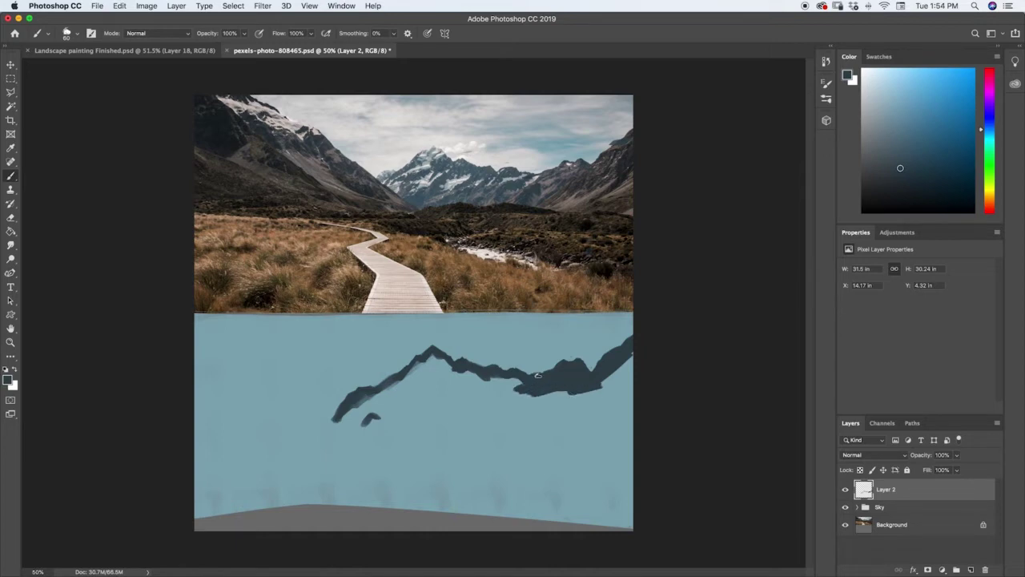
{"action": "mouse_move", "coordinate": [536, 374]}
{"action": "left_mouse_down"}
{"action": "mouse_move", "coordinate": [521, 385]}
{"action": "mouse_move", "coordinate": [502, 375]}
{"action": "mouse_move", "coordinate": [492, 388]}
{"action": "mouse_move", "coordinate": [514, 384]}
{"action": "mouse_move", "coordinate": [490, 388]}
{"action": "mouse_move", "coordinate": [474, 374]}
{"action": "mouse_move", "coordinate": [455, 383]}
{"action": "mouse_move", "coordinate": [437, 410]}
{"action": "mouse_move", "coordinate": [460, 436]}
{"action": "left_mouse_up"}
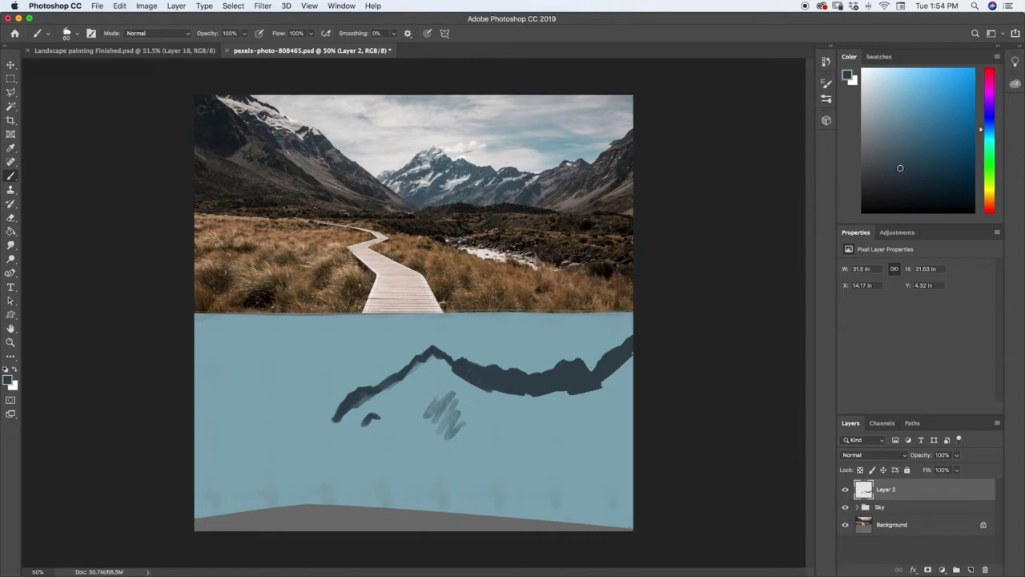
{"action": "key", "text": "super+z"}
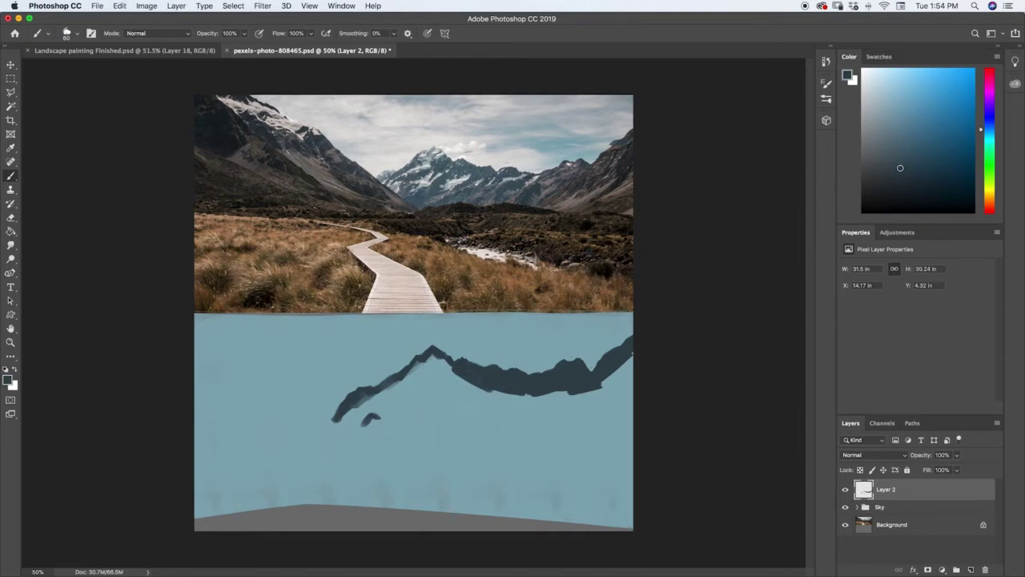
- Fill in the distant mountains' body below the ridge with dark blue using a larger brush, extending the left slope down toward the canvas bottom
{"action": "mouse_move", "coordinate": [415, 372]}
{"action": "left_mouse_down"}
{"action": "mouse_move", "coordinate": [354, 407]}
{"action": "mouse_move", "coordinate": [442, 374]}
{"action": "mouse_move", "coordinate": [424, 367]}
{"action": "mouse_move", "coordinate": [482, 389]}
{"action": "mouse_move", "coordinate": [426, 396]}
{"action": "mouse_move", "coordinate": [511, 406]}
{"action": "left_mouse_up"}
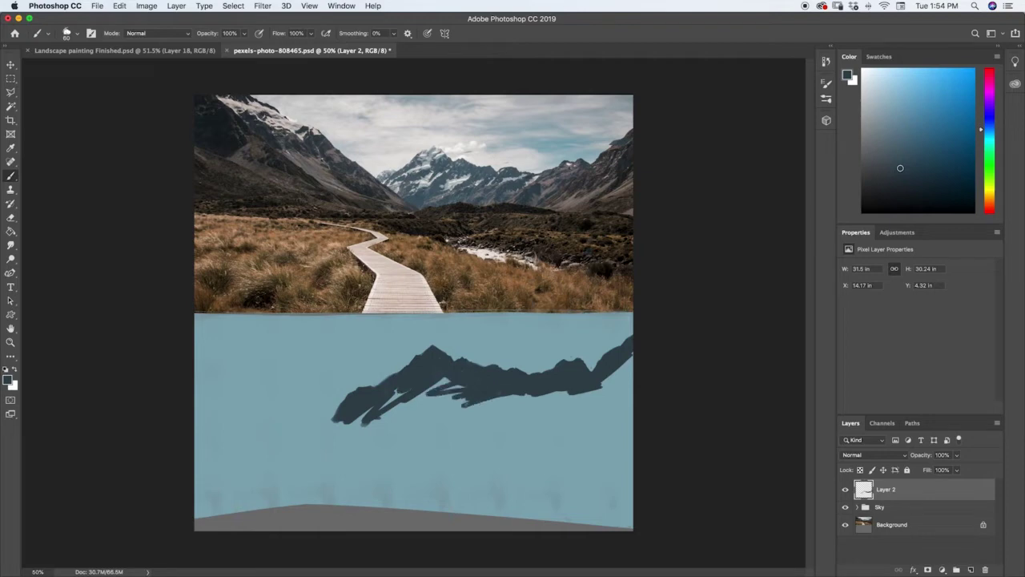
{"action": "key", "text": "e"}
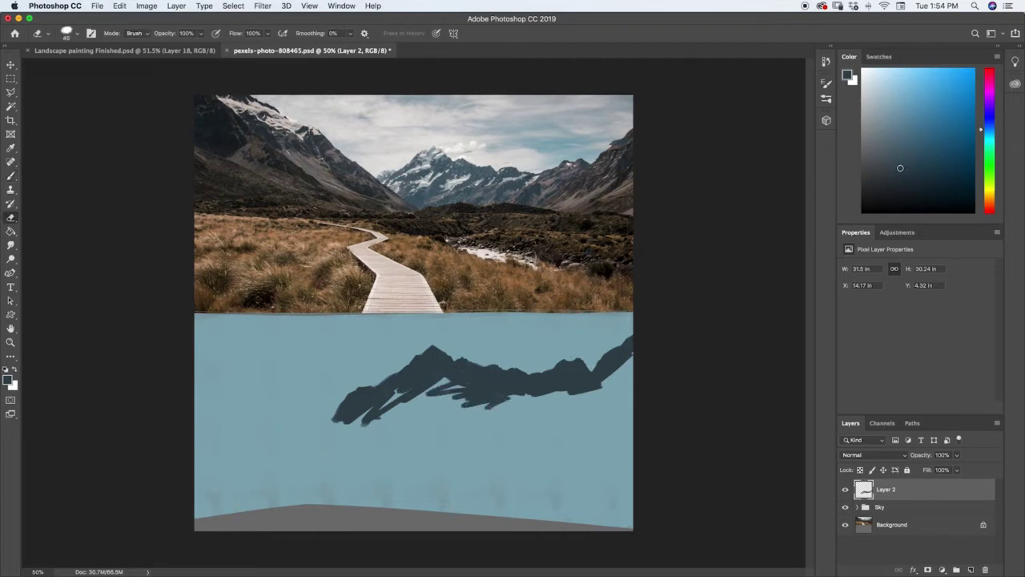
{"action": "key", "text": "b"}
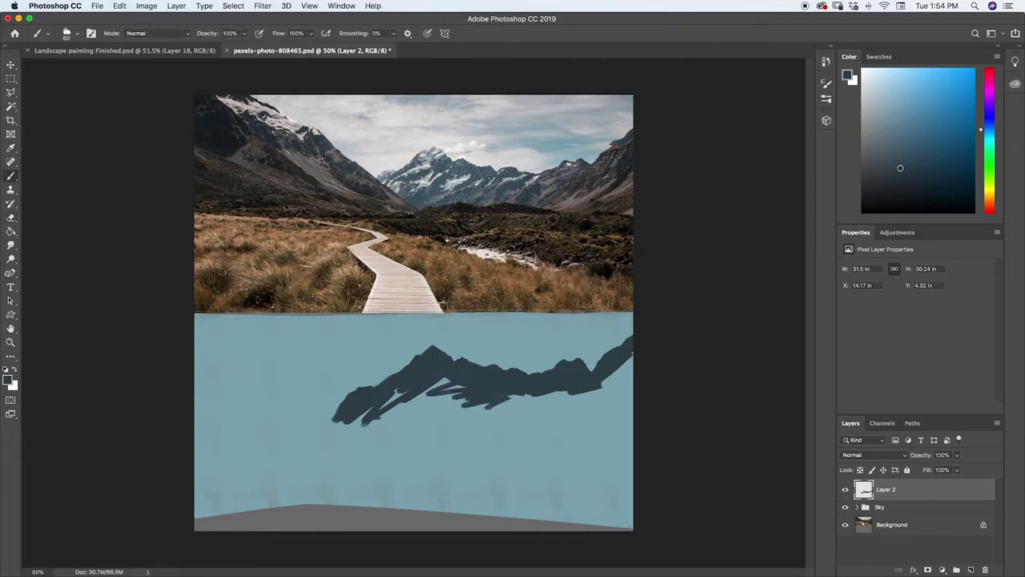
{"action": "key", "text": "e"}
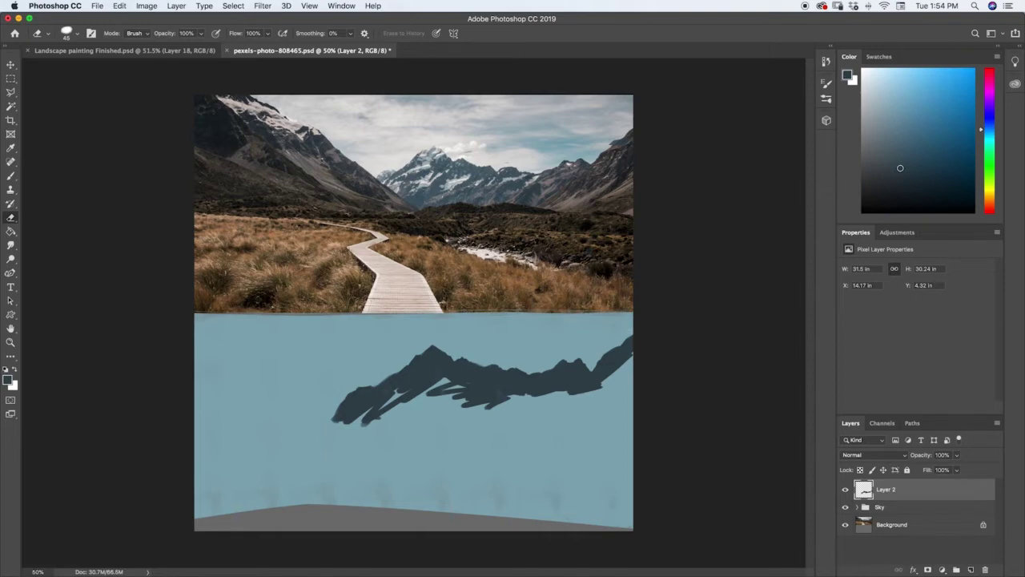
{"action": "key", "text": "b"}
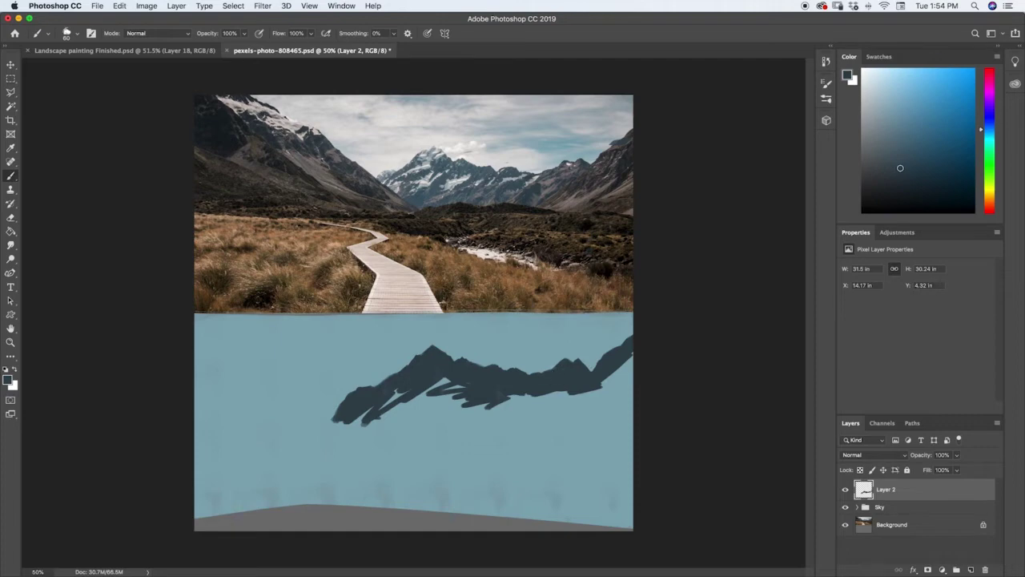
{"action": "left_click_drag", "start_coordinate": [498, 396], "coordinate": [530, 399]}
{"action": "mouse_move", "coordinate": [633, 364]}
{"action": "left_mouse_down"}
{"action": "mouse_move", "coordinate": [576, 405]}
{"action": "mouse_move", "coordinate": [557, 408]}
{"action": "mouse_move", "coordinate": [563, 391]}
{"action": "mouse_move", "coordinate": [535, 400]}
{"action": "mouse_move", "coordinate": [410, 385]}
{"action": "mouse_move", "coordinate": [279, 457]}
{"action": "mouse_move", "coordinate": [306, 474]}
{"action": "mouse_move", "coordinate": [357, 463]}
{"action": "mouse_move", "coordinate": [415, 421]}
{"action": "mouse_move", "coordinate": [443, 382]}
{"action": "mouse_move", "coordinate": [357, 465]}
{"action": "mouse_move", "coordinate": [609, 387]}
{"action": "mouse_move", "coordinate": [674, 381]}
{"action": "mouse_move", "coordinate": [641, 398]}
{"action": "mouse_move", "coordinate": [650, 413]}
{"action": "mouse_move", "coordinate": [581, 452]}
{"action": "mouse_move", "coordinate": [609, 477]}
{"action": "mouse_move", "coordinate": [613, 467]}
{"action": "mouse_move", "coordinate": [430, 467]}
{"action": "mouse_move", "coordinate": [514, 458]}
{"action": "mouse_move", "coordinate": [515, 448]}
{"action": "mouse_move", "coordinate": [620, 404]}
{"action": "mouse_move", "coordinate": [435, 461]}
{"action": "mouse_move", "coordinate": [383, 425]}
{"action": "left_mouse_up"}
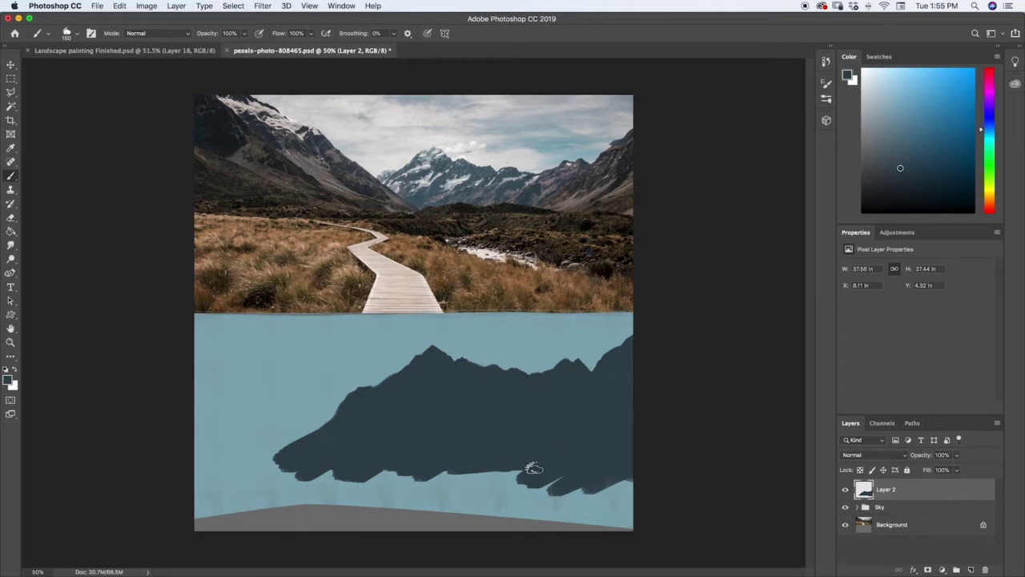
- Nudge the distant mountain layer straight down a little, to a Y position of about 4.99 in
{"action": "key", "text": "v"}
{"action": "left_click_drag", "start_coordinate": [574, 318], "coordinate": [573, 322]}
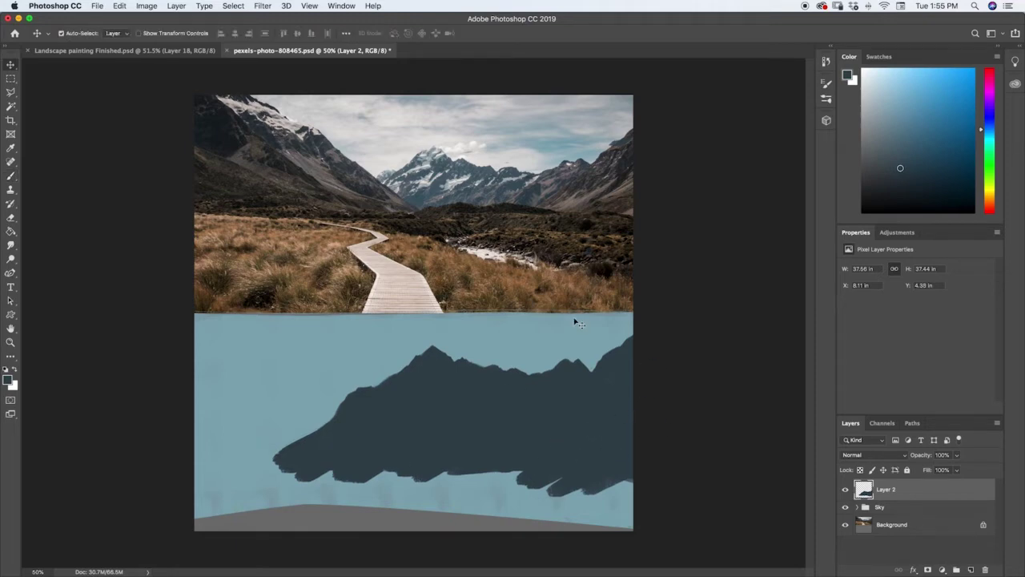
{"action": "key", "text": "Down"}
{"action": "key", "text": "Down"}
{"action": "key", "text": "Down"}
{"action": "key", "text": "Down"}
{"action": "key", "text": "Down"}
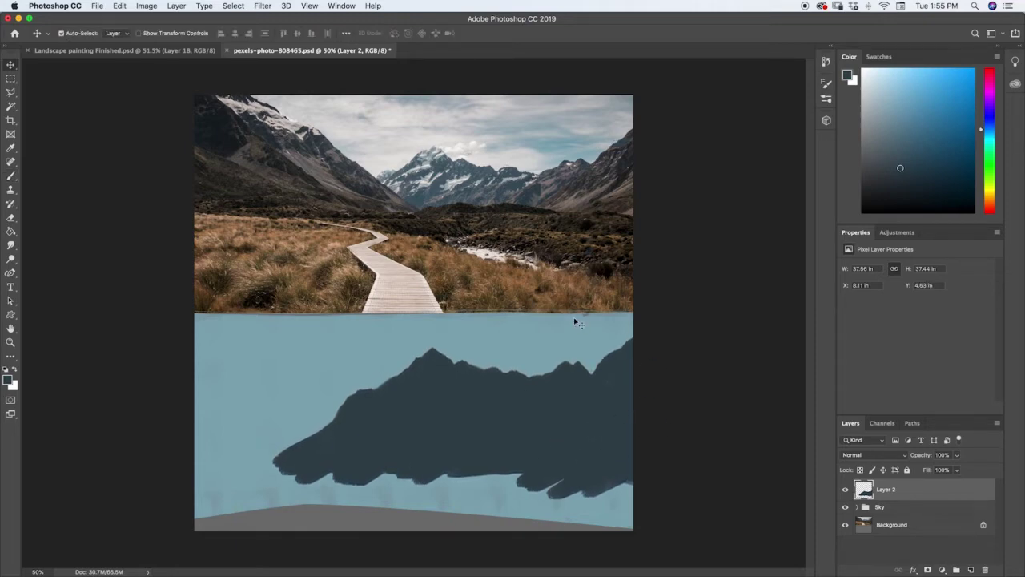
{"action": "key", "text": "Down"}
{"action": "key", "text": "Down"}
{"action": "key", "text": "Down"}
{"action": "key", "text": "Down"}
{"action": "key", "text": "Down"}
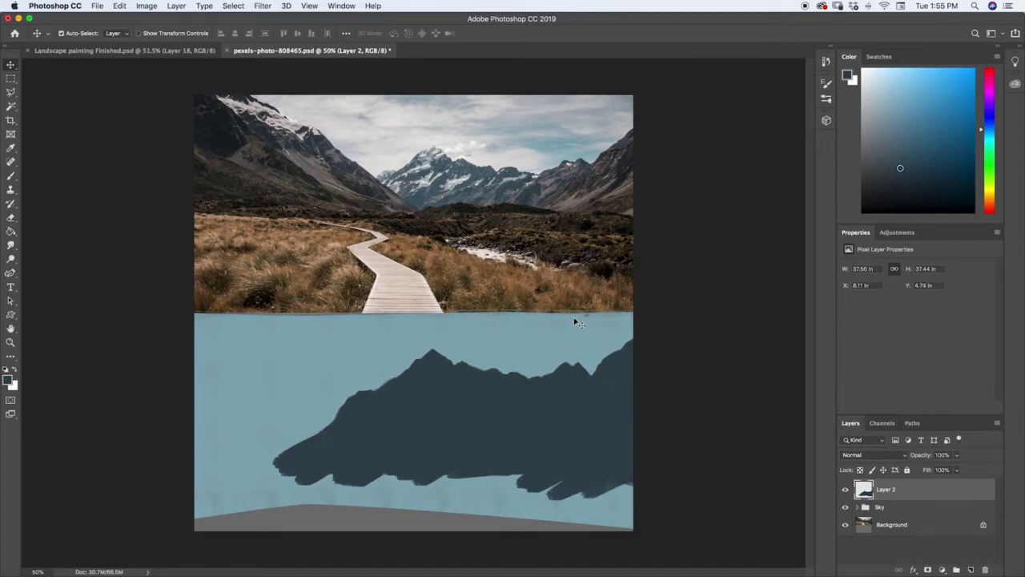
{"action": "key", "text": "Down"}
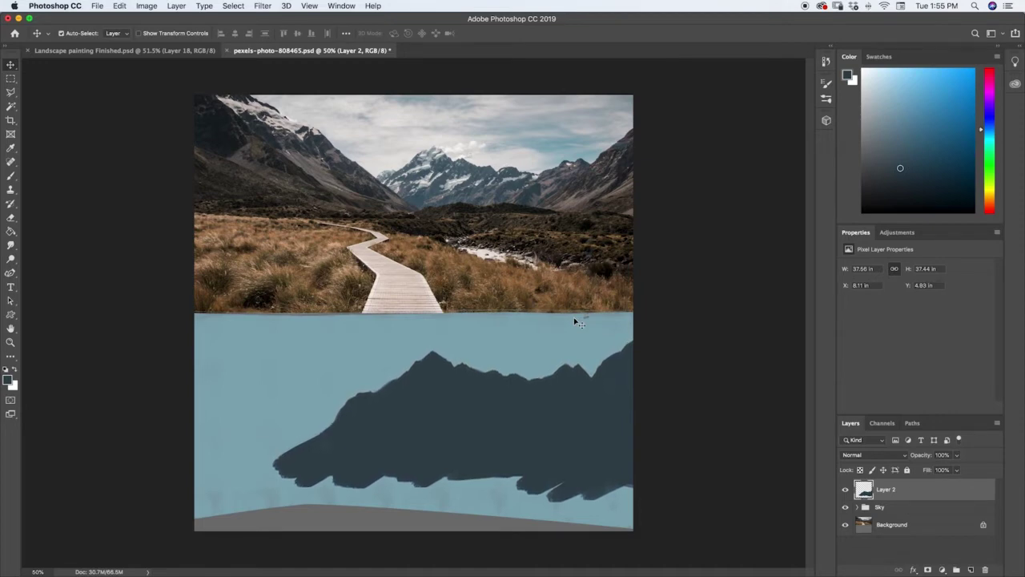
{"action": "key", "text": "Down"}
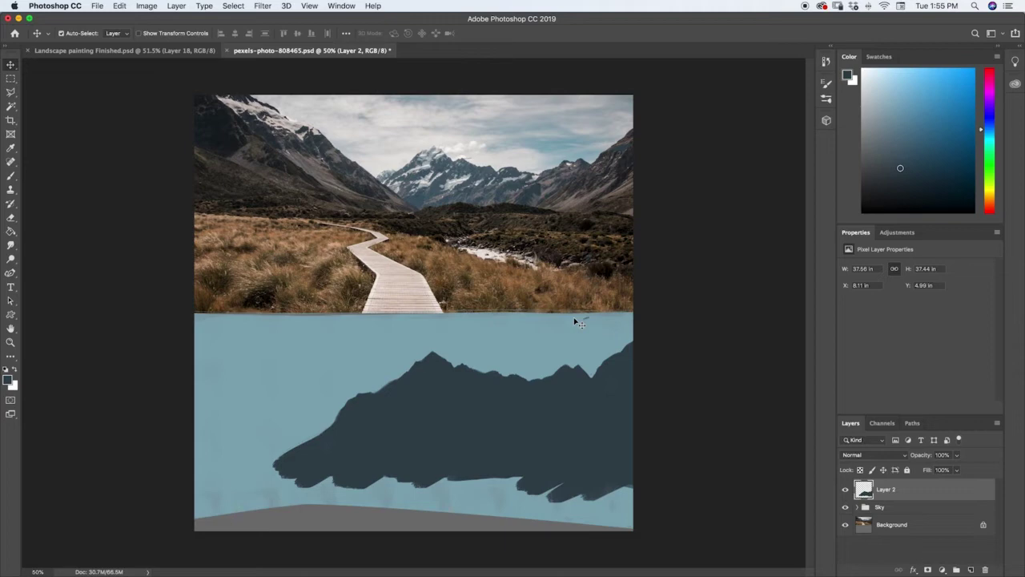
- Put the mountain layer into a new group named "Mountains 1" and collapse the group
{"action": "left_click", "coordinate": [957, 570]}
{"action": "left_click", "coordinate": [883, 501]}
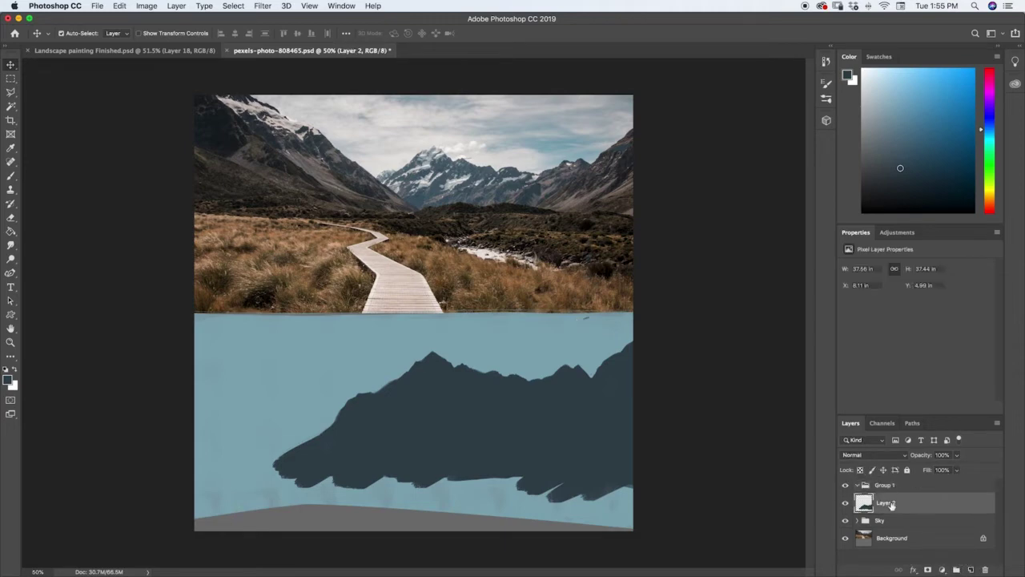
{"action": "double_click", "coordinate": [907, 506]}
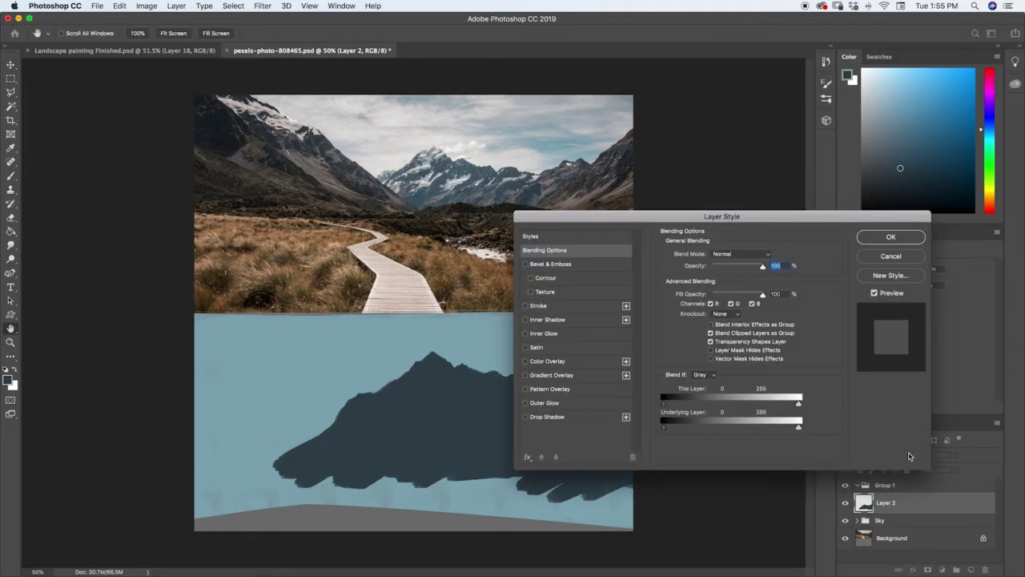
{"action": "left_click", "coordinate": [897, 259]}
{"action": "left_click_drag", "start_coordinate": [867, 504], "coordinate": [881, 485]}
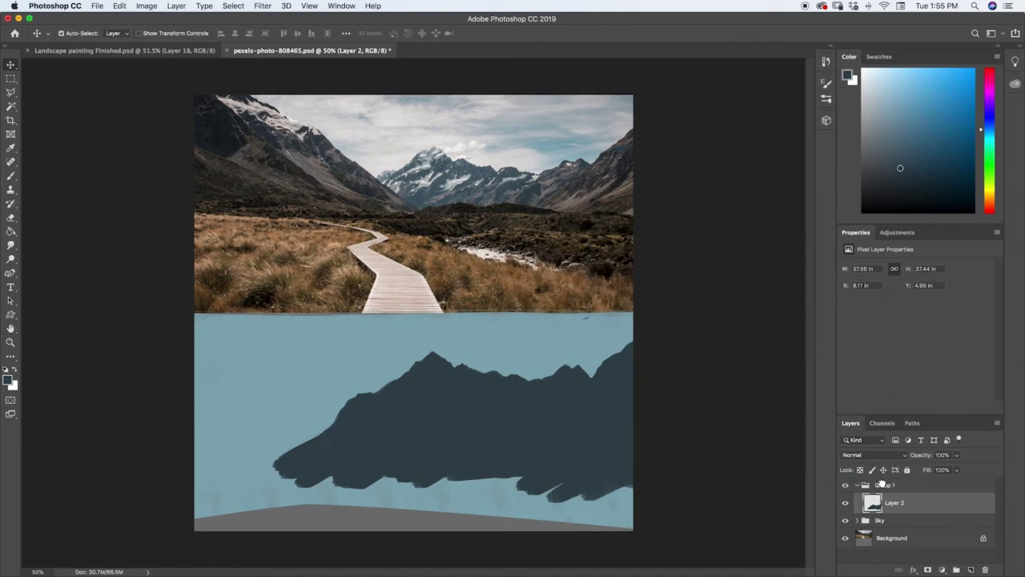
{"action": "double_click", "coordinate": [884, 485]}
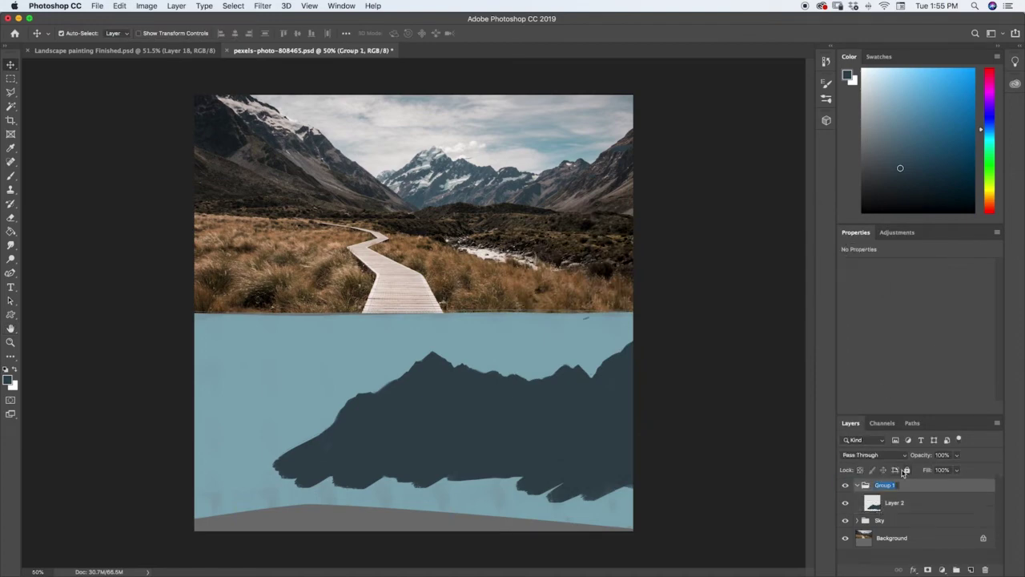
{"action": "type", "text": "Mountains 1"}
{"action": "key", "text": "Return"}
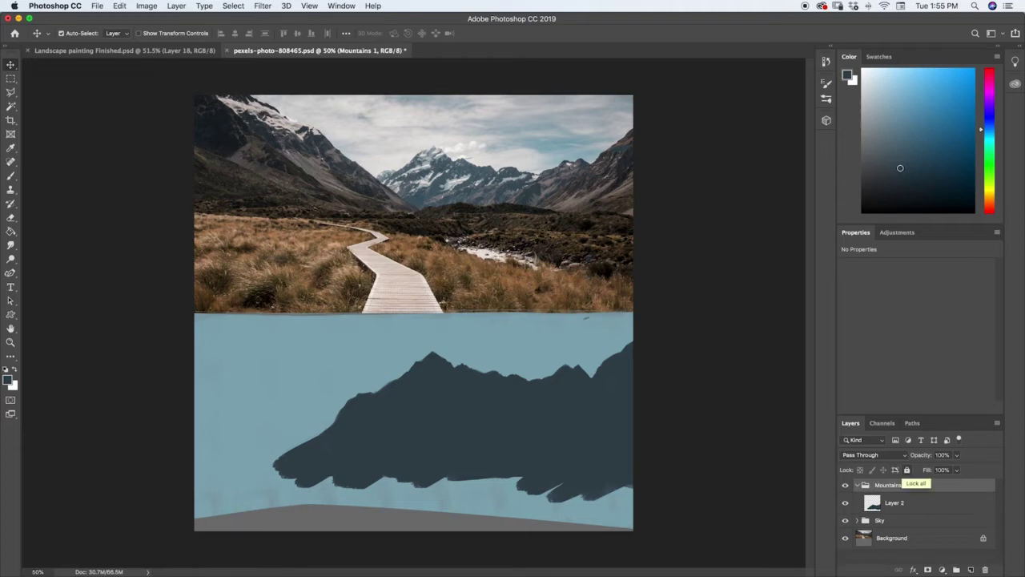
{"action": "left_click", "coordinate": [858, 485]}
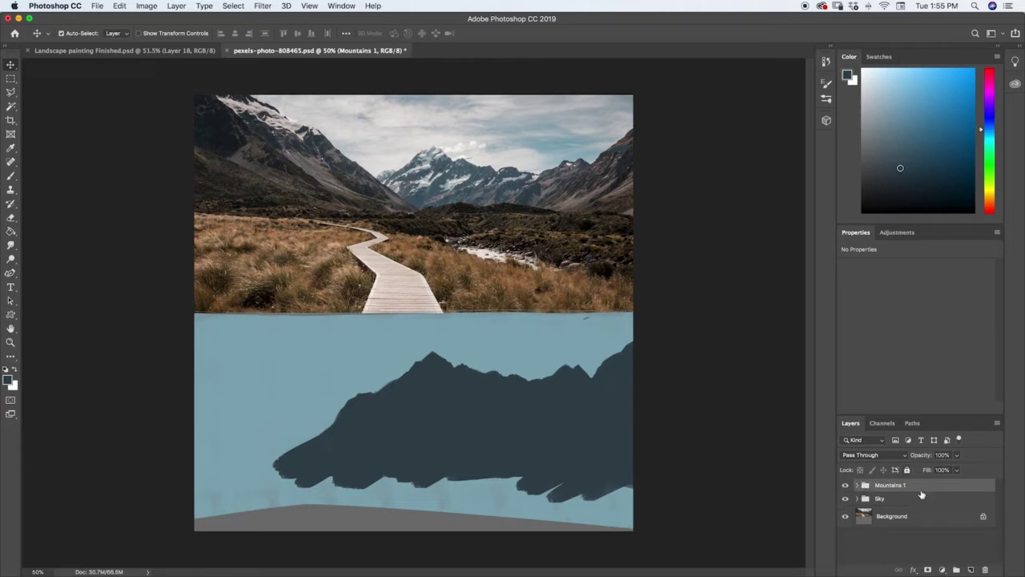
- Add a new empty layer above the Mountains 1 group
{"action": "left_click", "coordinate": [972, 570]}
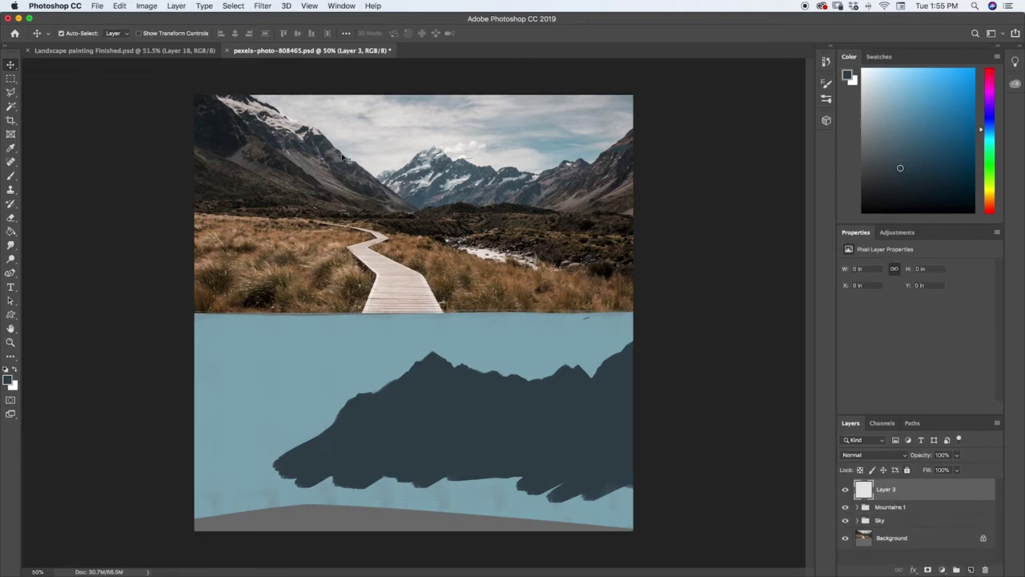
{"action": "left_click_drag", "start_coordinate": [269, 86], "coordinate": [400, 204]}
{"action": "key", "text": "b"}
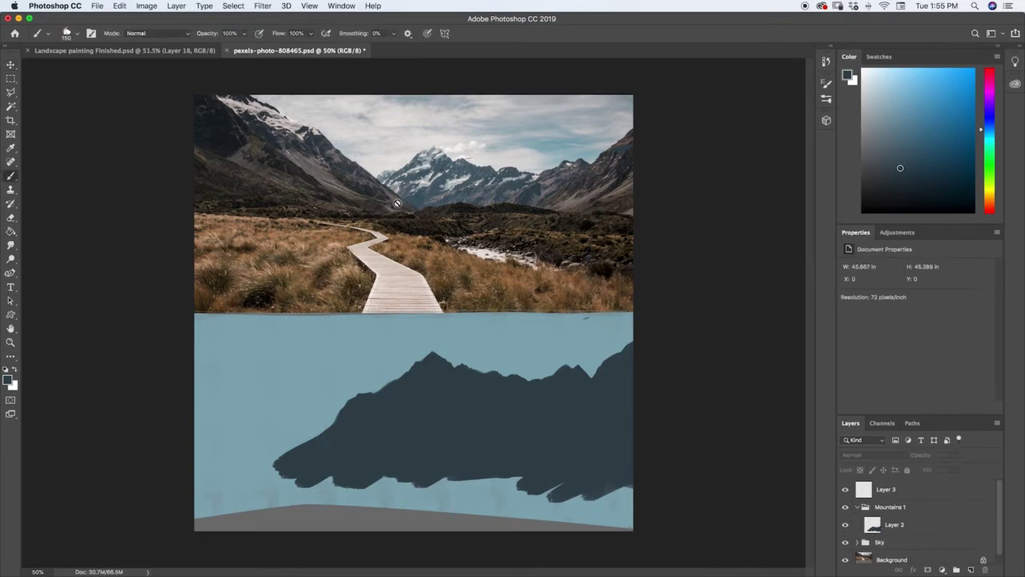
{"action": "left_click", "coordinate": [392, 206]}
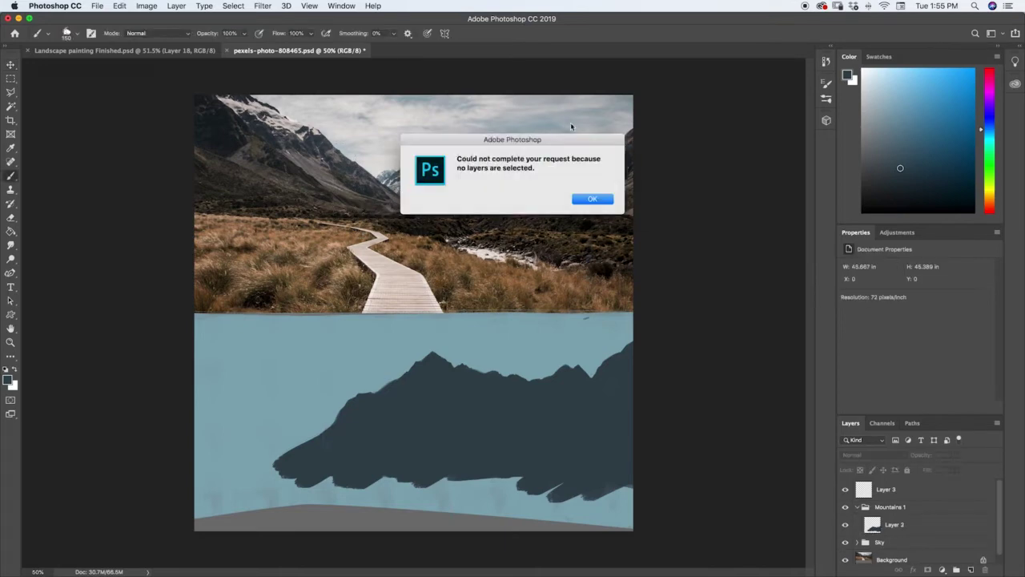
{"action": "left_click", "coordinate": [589, 201]}
- Sample a near-black color from the dark left mountain in the photo and make the empty Layer 3 active for painting
{"action": "key", "text": "i"}
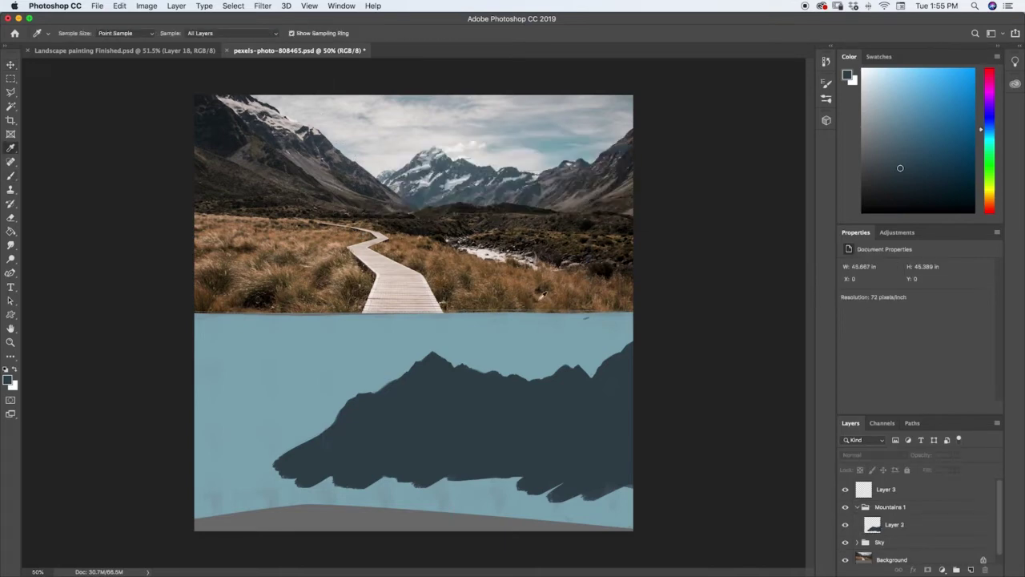
{"action": "left_click", "coordinate": [210, 131]}
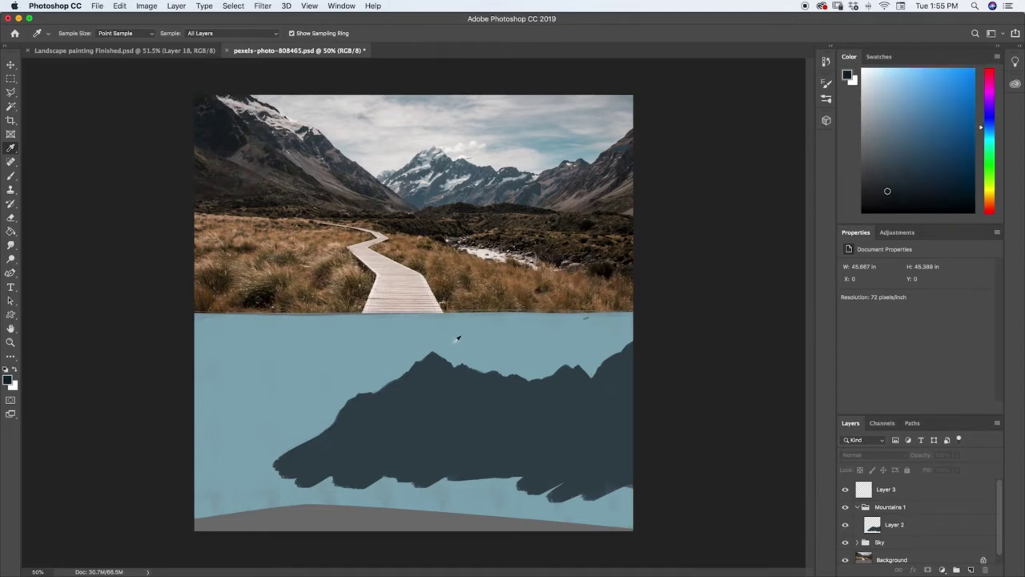
{"action": "key", "text": "b"}
{"action": "left_click", "coordinate": [413, 391]}
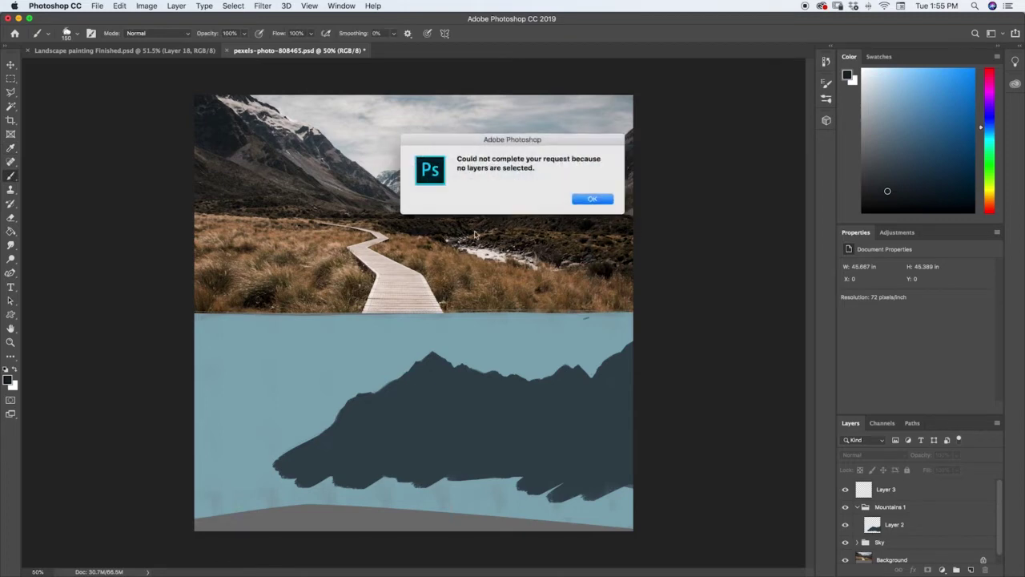
{"action": "left_click", "coordinate": [593, 203]}
{"action": "left_click", "coordinate": [911, 492]}
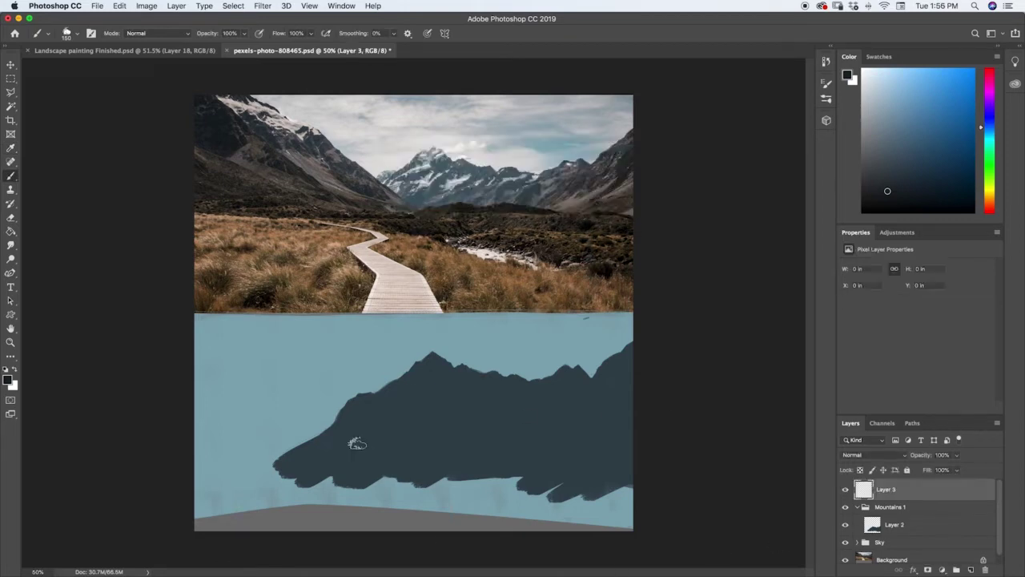
{"action": "left_click_drag", "start_coordinate": [355, 437], "coordinate": [346, 429]}
{"action": "key", "text": "super+z"}
{"action": "left_click_drag", "start_coordinate": [417, 213], "coordinate": [392, 469]}
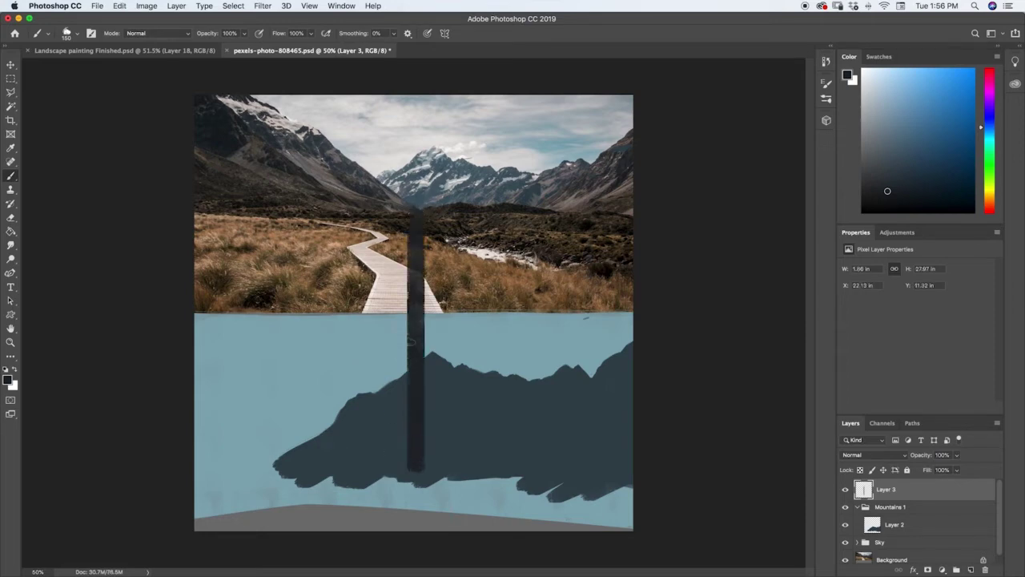
{"action": "key", "text": "super+z"}
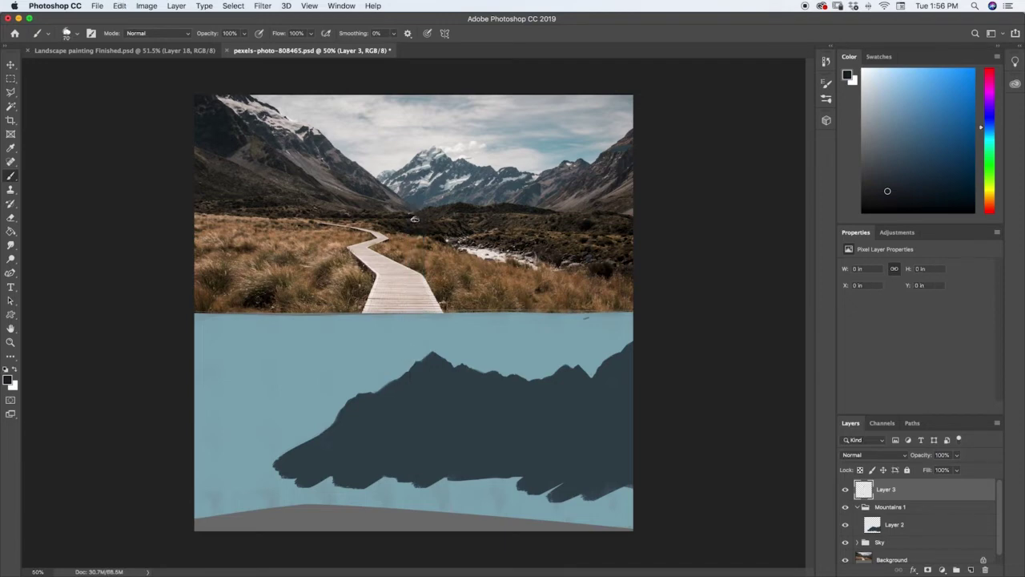
- With a size 70 brush, draw vertical guides from the photo's left mountain foot and slope into the painting, and sketch the slope's lower part
{"action": "left_click_drag", "start_coordinate": [414, 211], "coordinate": [414, 457]}
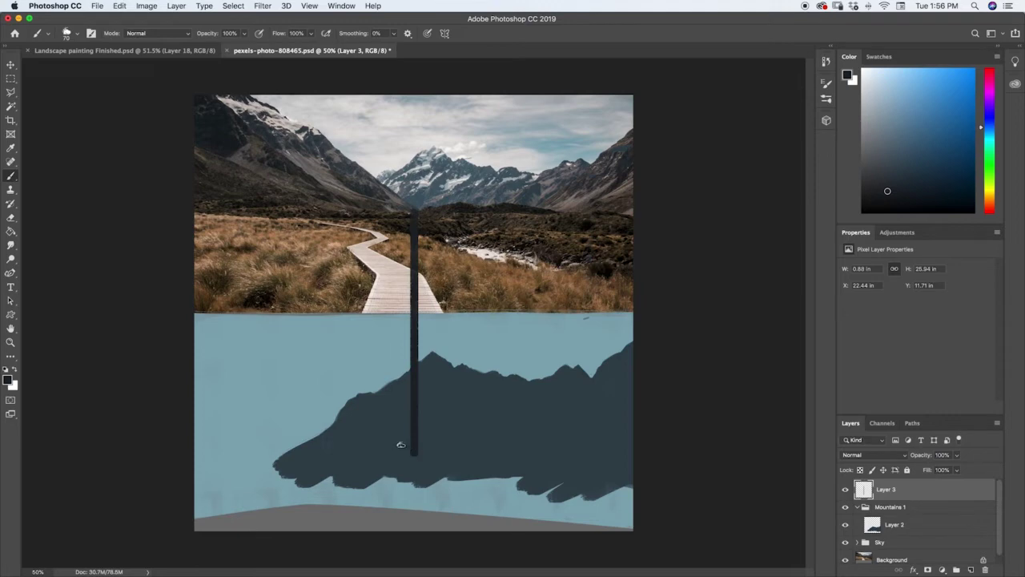
{"action": "mouse_move", "coordinate": [406, 444]}
{"action": "left_mouse_down"}
{"action": "mouse_move", "coordinate": [330, 414]}
{"action": "mouse_move", "coordinate": [404, 440]}
{"action": "mouse_move", "coordinate": [336, 410]}
{"action": "mouse_move", "coordinate": [353, 424]}
{"action": "left_mouse_up"}
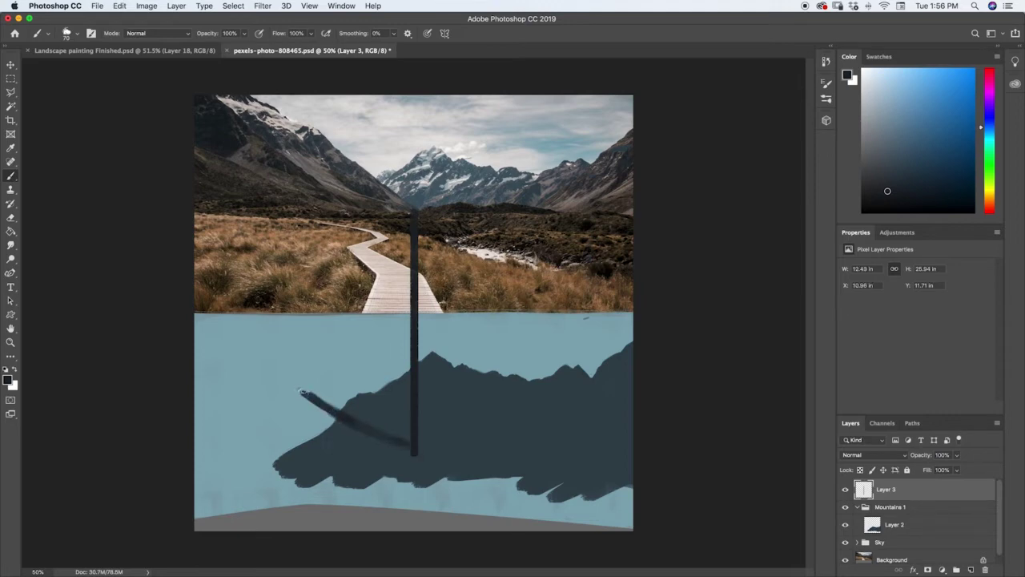
{"action": "mouse_move", "coordinate": [304, 393]}
{"action": "left_mouse_down"}
{"action": "mouse_move", "coordinate": [281, 373]}
{"action": "mouse_move", "coordinate": [325, 406]}
{"action": "left_mouse_up"}
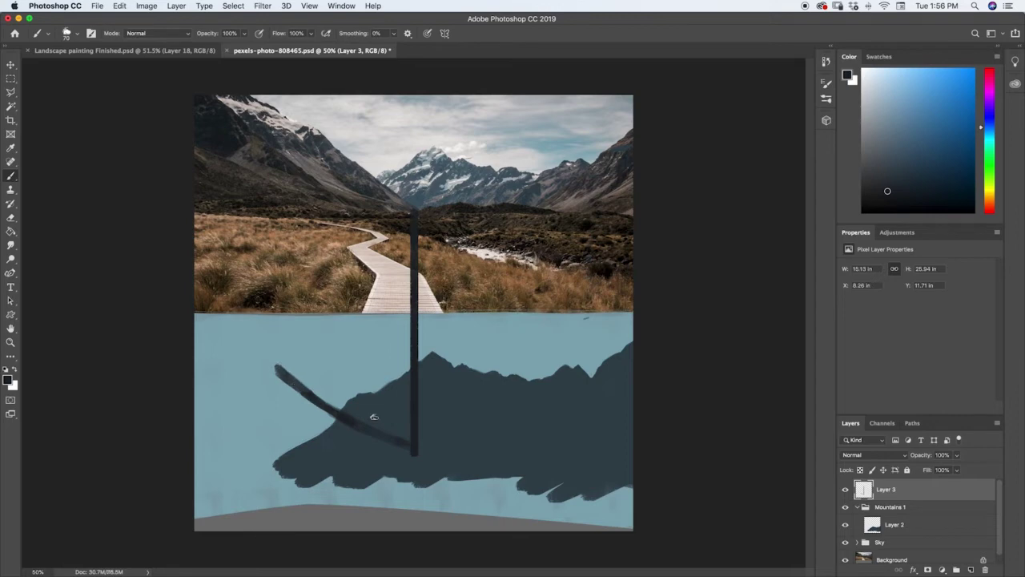
{"action": "left_click_drag", "start_coordinate": [313, 127], "coordinate": [313, 457]}
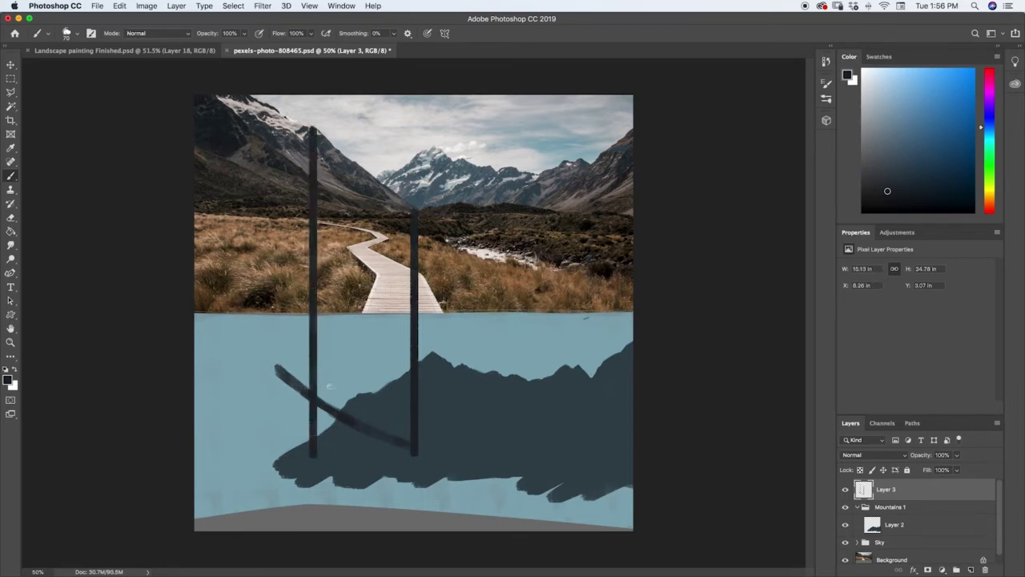
- Paint the left mountain's descending slope thicker, from the canvas's left edge past both guides to the base of the distant mountains
{"action": "left_click_drag", "start_coordinate": [329, 386], "coordinate": [405, 442]}
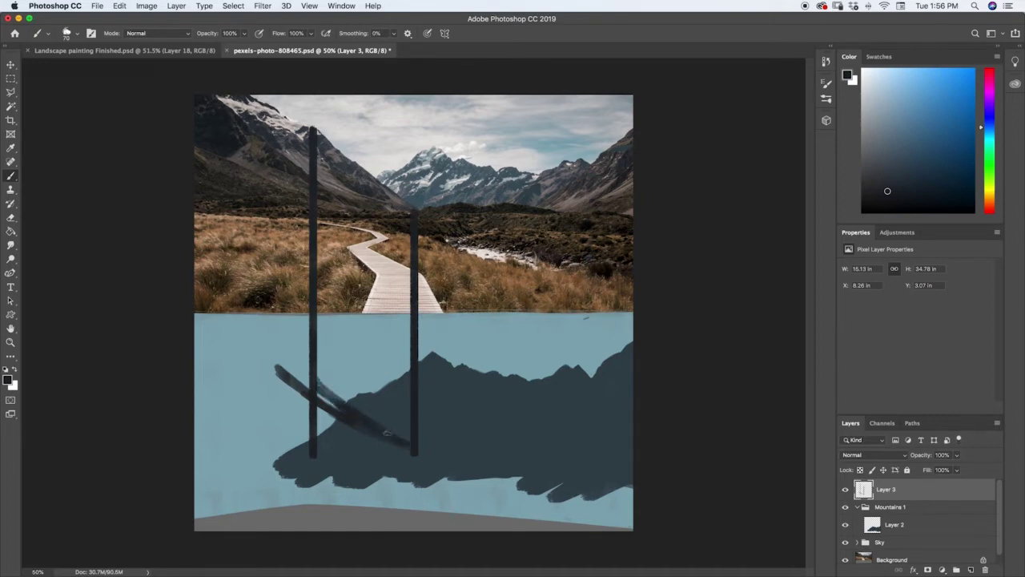
{"action": "left_click_drag", "start_coordinate": [311, 383], "coordinate": [268, 364]}
{"action": "mouse_move", "coordinate": [273, 364]}
{"action": "left_mouse_down"}
{"action": "mouse_move", "coordinate": [212, 310]}
{"action": "mouse_move", "coordinate": [199, 315]}
{"action": "mouse_move", "coordinate": [227, 331]}
{"action": "left_mouse_up"}
{"action": "mouse_move", "coordinate": [304, 385]}
{"action": "left_mouse_down"}
{"action": "mouse_move", "coordinate": [296, 381]}
{"action": "mouse_move", "coordinate": [357, 424]}
{"action": "left_mouse_up"}
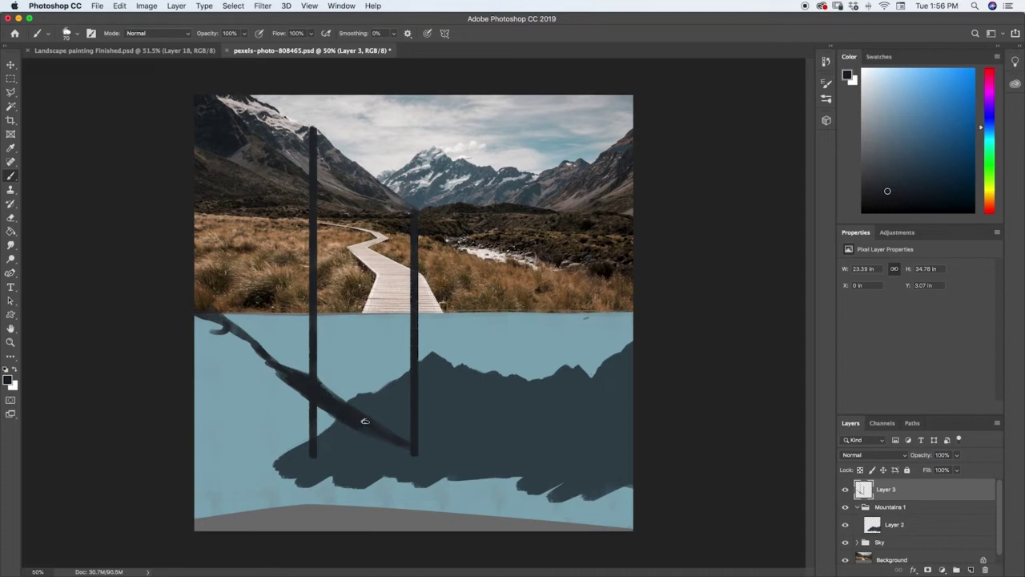
{"action": "mouse_move", "coordinate": [403, 448]}
{"action": "left_mouse_down"}
{"action": "mouse_move", "coordinate": [453, 467]}
{"action": "mouse_move", "coordinate": [401, 463]}
{"action": "mouse_move", "coordinate": [435, 481]}
{"action": "left_mouse_up"}
- Erase the two vertical guides from the photo and the sky down to the painted left mountain slope
{"action": "key", "text": "e"}
{"action": "mouse_move", "coordinate": [414, 431]}
{"action": "left_mouse_down"}
{"action": "mouse_move", "coordinate": [420, 446]}
{"action": "mouse_move", "coordinate": [409, 427]}
{"action": "left_mouse_up"}
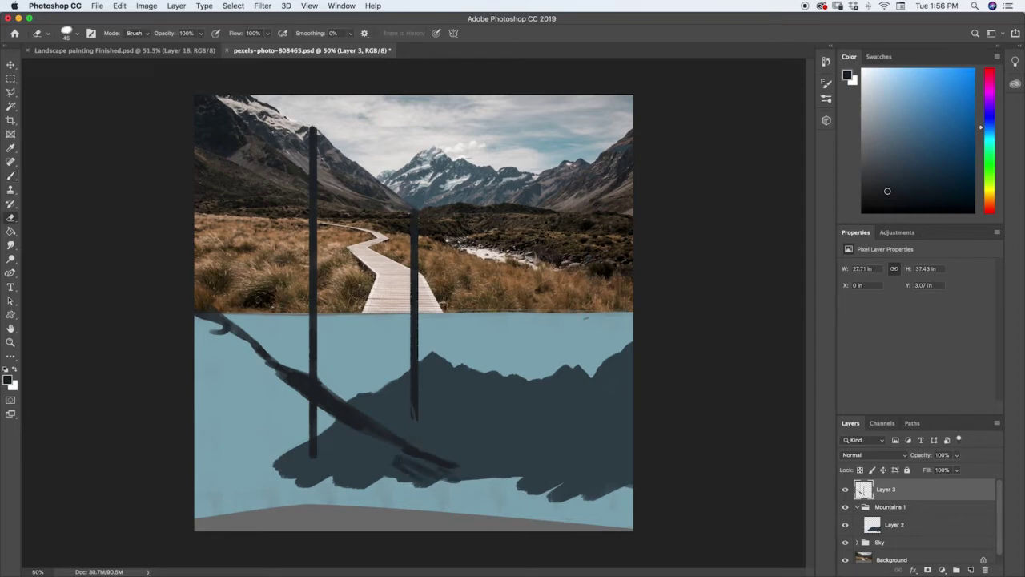
{"action": "mouse_move", "coordinate": [314, 361]}
{"action": "left_mouse_down"}
{"action": "mouse_move", "coordinate": [313, 374]}
{"action": "mouse_move", "coordinate": [311, 312]}
{"action": "mouse_move", "coordinate": [315, 330]}
{"action": "left_mouse_up"}
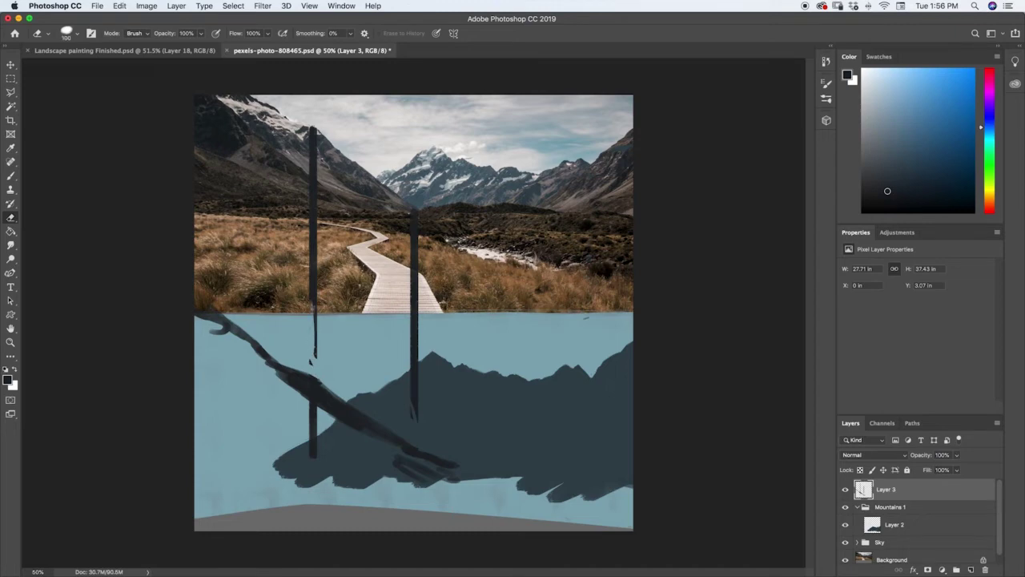
{"action": "left_click_drag", "start_coordinate": [314, 315], "coordinate": [312, 129]}
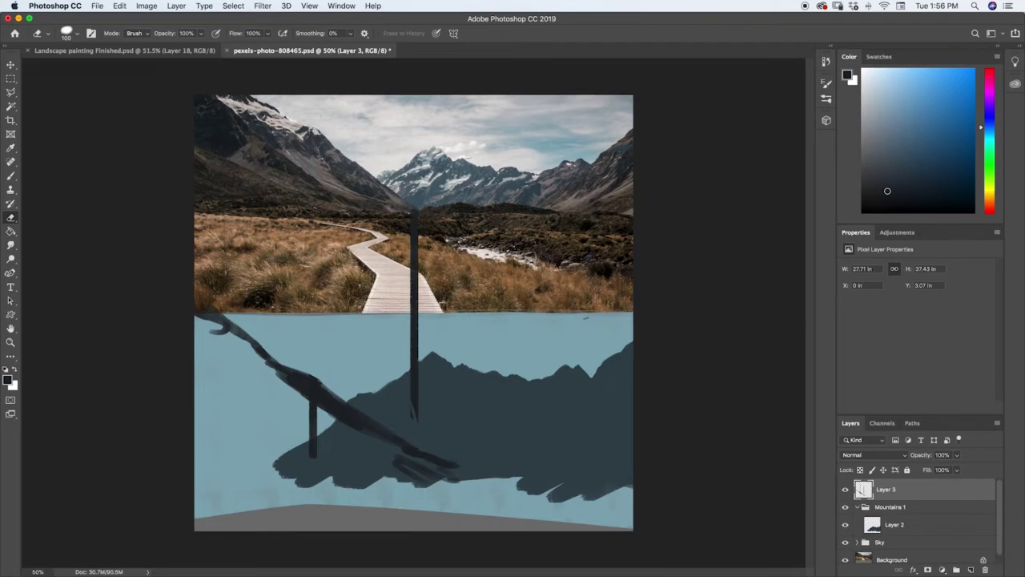
{"action": "left_click_drag", "start_coordinate": [414, 214], "coordinate": [415, 412]}
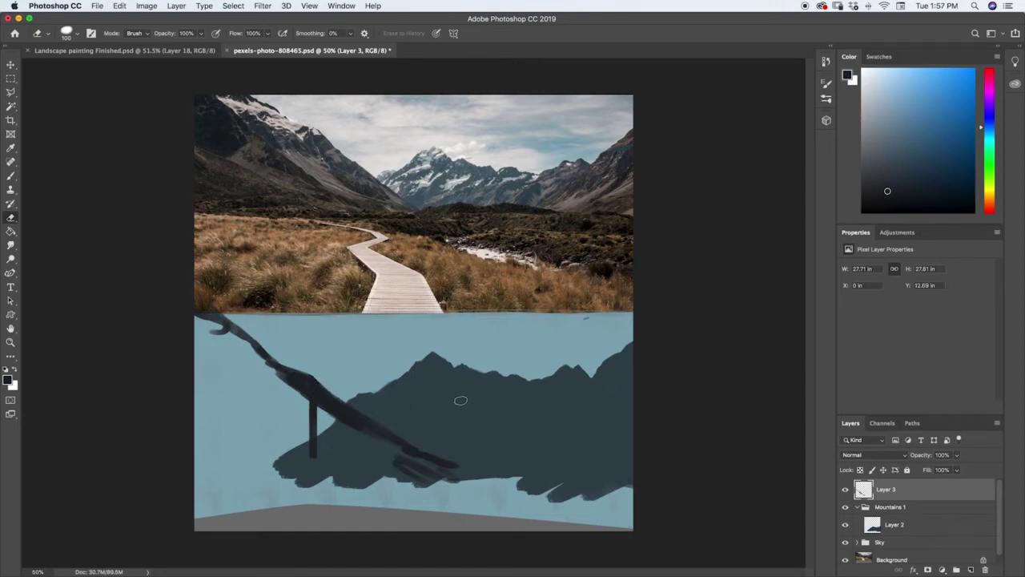
- Fill the left mountain with the near-black color from its slope to the canvas bottom and clean up its edge
{"action": "key", "text": "b"}
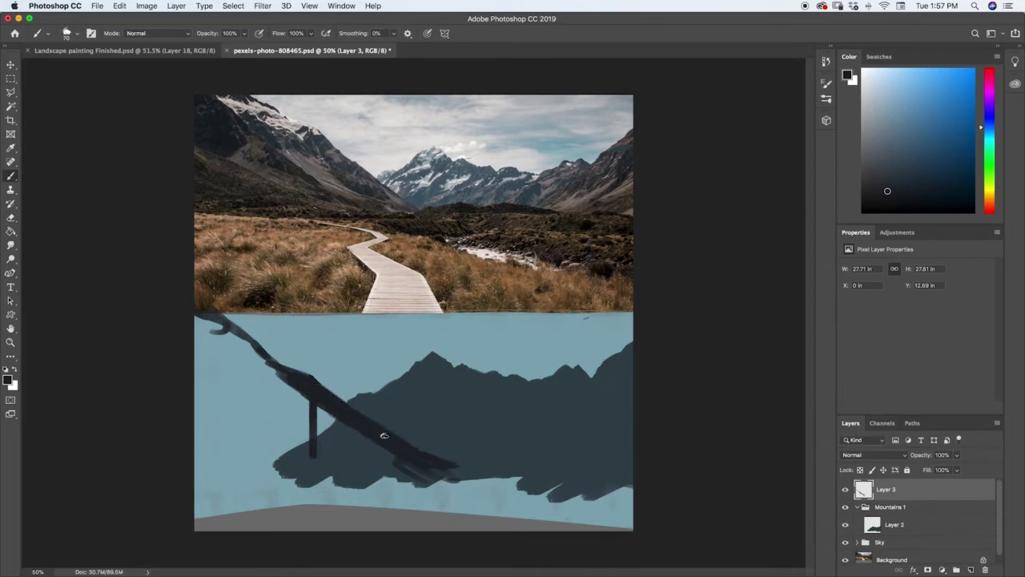
{"action": "mouse_move", "coordinate": [438, 466]}
{"action": "left_mouse_down"}
{"action": "mouse_move", "coordinate": [390, 456]}
{"action": "mouse_move", "coordinate": [407, 475]}
{"action": "mouse_move", "coordinate": [452, 473]}
{"action": "mouse_move", "coordinate": [394, 467]}
{"action": "mouse_move", "coordinate": [340, 408]}
{"action": "mouse_move", "coordinate": [346, 424]}
{"action": "mouse_move", "coordinate": [319, 411]}
{"action": "mouse_move", "coordinate": [292, 383]}
{"action": "mouse_move", "coordinate": [303, 375]}
{"action": "mouse_move", "coordinate": [256, 350]}
{"action": "mouse_move", "coordinate": [236, 356]}
{"action": "mouse_move", "coordinate": [272, 365]}
{"action": "mouse_move", "coordinate": [235, 328]}
{"action": "mouse_move", "coordinate": [242, 336]}
{"action": "mouse_move", "coordinate": [192, 314]}
{"action": "mouse_move", "coordinate": [368, 454]}
{"action": "mouse_move", "coordinate": [327, 436]}
{"action": "mouse_move", "coordinate": [230, 347]}
{"action": "mouse_move", "coordinate": [255, 355]}
{"action": "mouse_move", "coordinate": [207, 359]}
{"action": "mouse_move", "coordinate": [200, 316]}
{"action": "mouse_move", "coordinate": [188, 398]}
{"action": "mouse_move", "coordinate": [216, 367]}
{"action": "mouse_move", "coordinate": [240, 361]}
{"action": "mouse_move", "coordinate": [183, 426]}
{"action": "mouse_move", "coordinate": [184, 440]}
{"action": "mouse_move", "coordinate": [222, 428]}
{"action": "mouse_move", "coordinate": [240, 473]}
{"action": "mouse_move", "coordinate": [188, 522]}
{"action": "mouse_move", "coordinate": [215, 471]}
{"action": "mouse_move", "coordinate": [281, 481]}
{"action": "mouse_move", "coordinate": [339, 427]}
{"action": "mouse_move", "coordinate": [340, 460]}
{"action": "mouse_move", "coordinate": [364, 481]}
{"action": "mouse_move", "coordinate": [437, 473]}
{"action": "mouse_move", "coordinate": [490, 485]}
{"action": "mouse_move", "coordinate": [438, 490]}
{"action": "mouse_move", "coordinate": [489, 491]}
{"action": "left_mouse_up"}
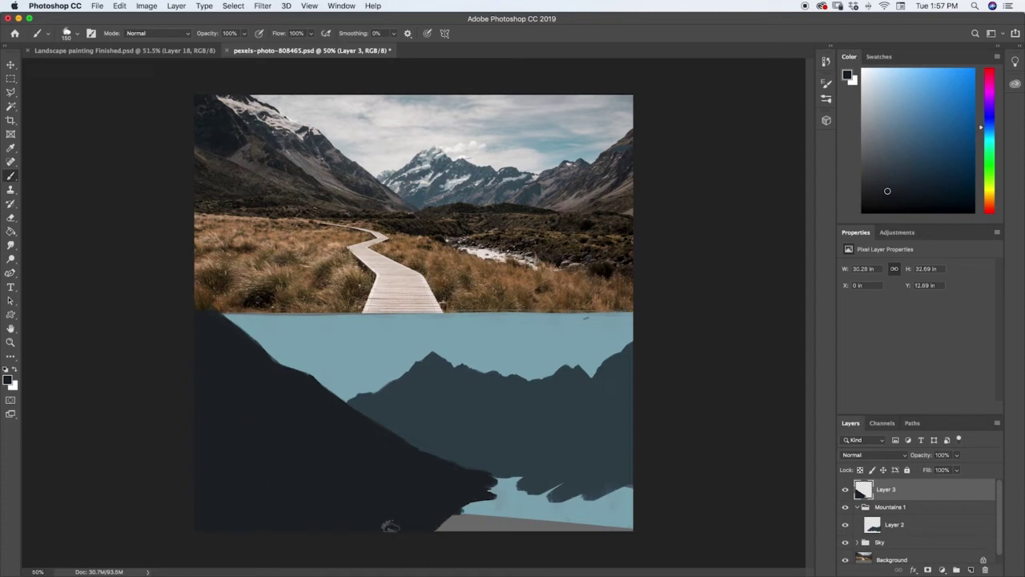
{"action": "key", "text": "e"}
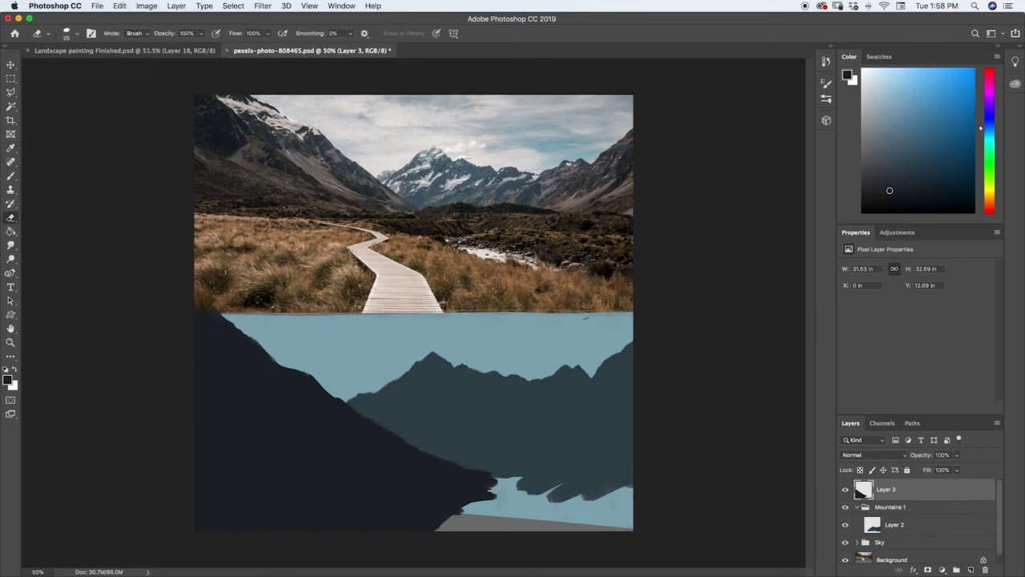
- With a size 70 brush, extend the left mountain's foot to a pointed tip at the base of the distant mountains
{"action": "key", "text": "b"}
{"action": "key", "text": "bracketleft"}
{"action": "key", "text": "bracketleft"}
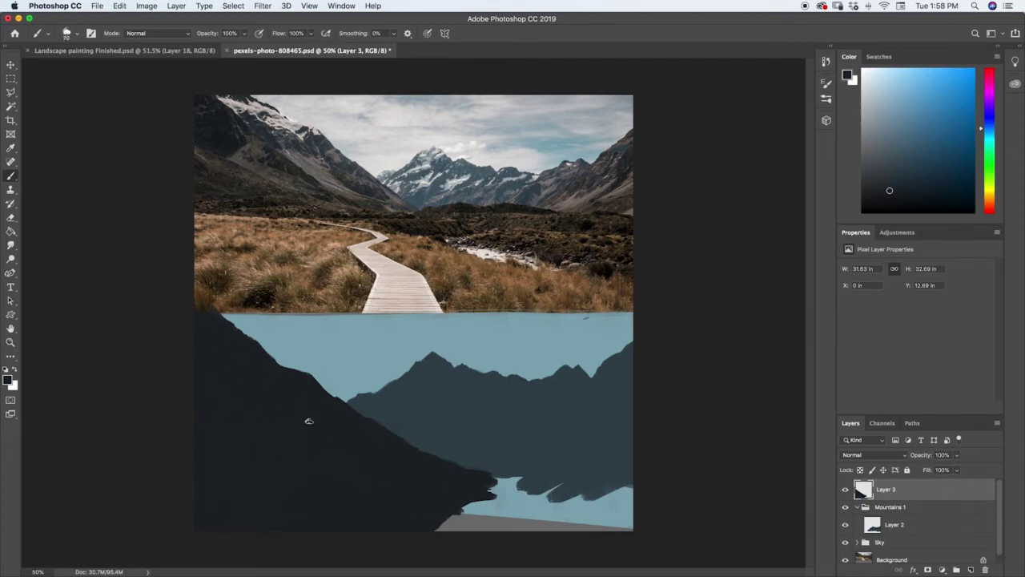
{"action": "left_click_drag", "start_coordinate": [418, 483], "coordinate": [513, 481]}
{"action": "left_click_drag", "start_coordinate": [442, 515], "coordinate": [513, 486]}
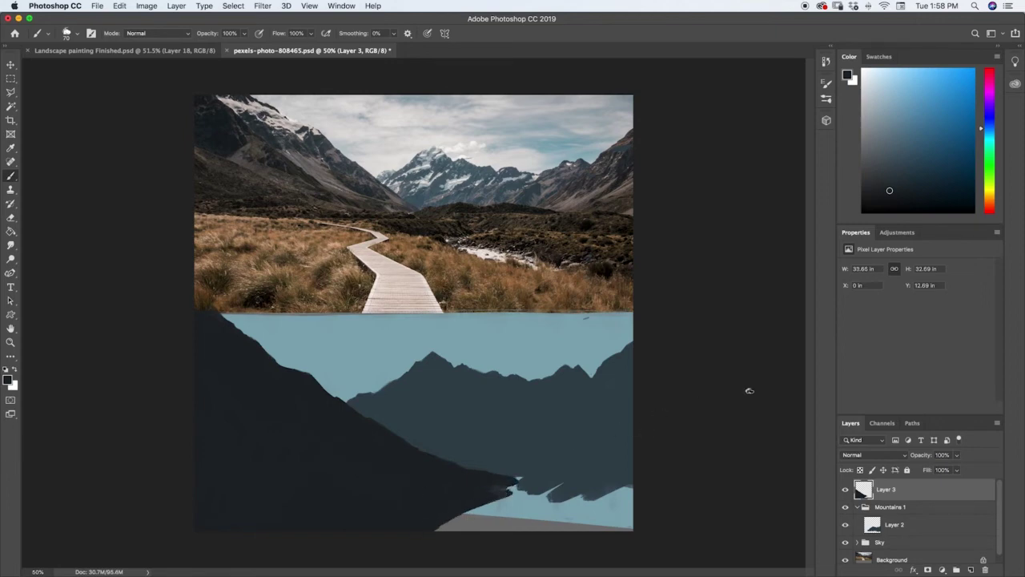
- Put Layer 3 into a new group named Mountains 2, and collapse the Mountains 1 and Mountains 2 groups
{"action": "left_click", "coordinate": [957, 570]}
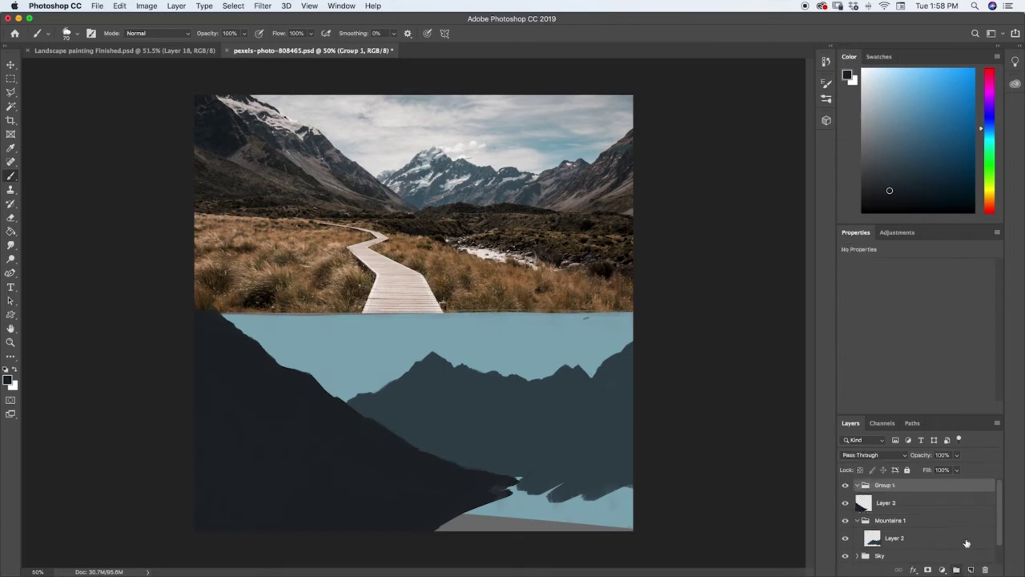
{"action": "left_click_drag", "start_coordinate": [886, 504], "coordinate": [885, 485]}
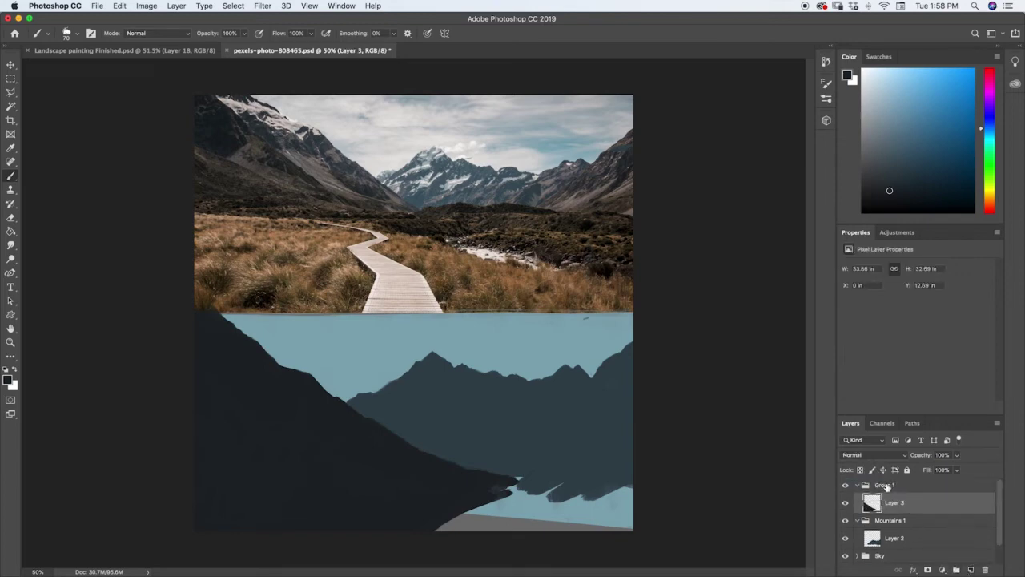
{"action": "double_click", "coordinate": [885, 485]}
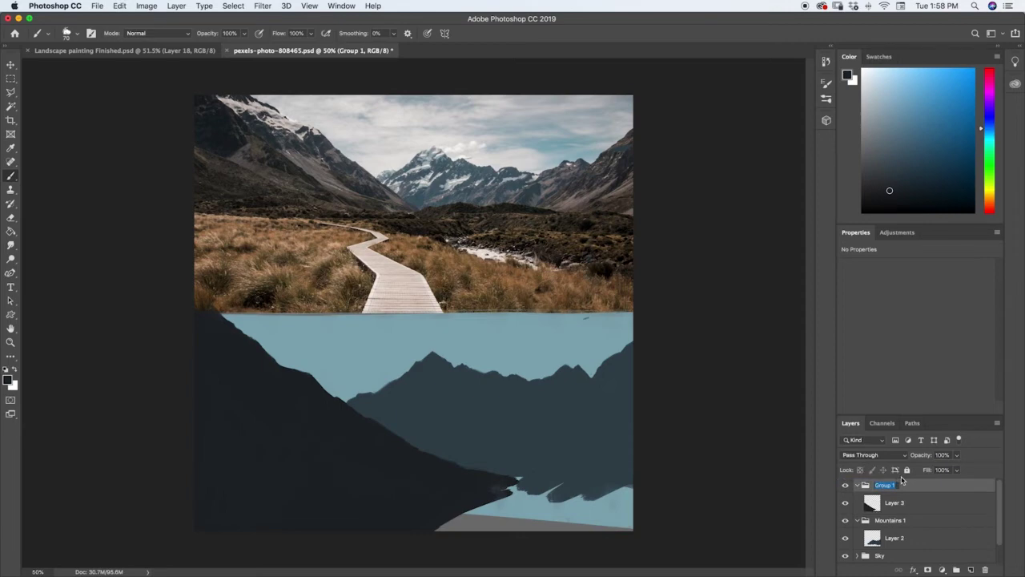
{"action": "type", "text": "Mountains 2"}
{"action": "key", "text": "Return"}
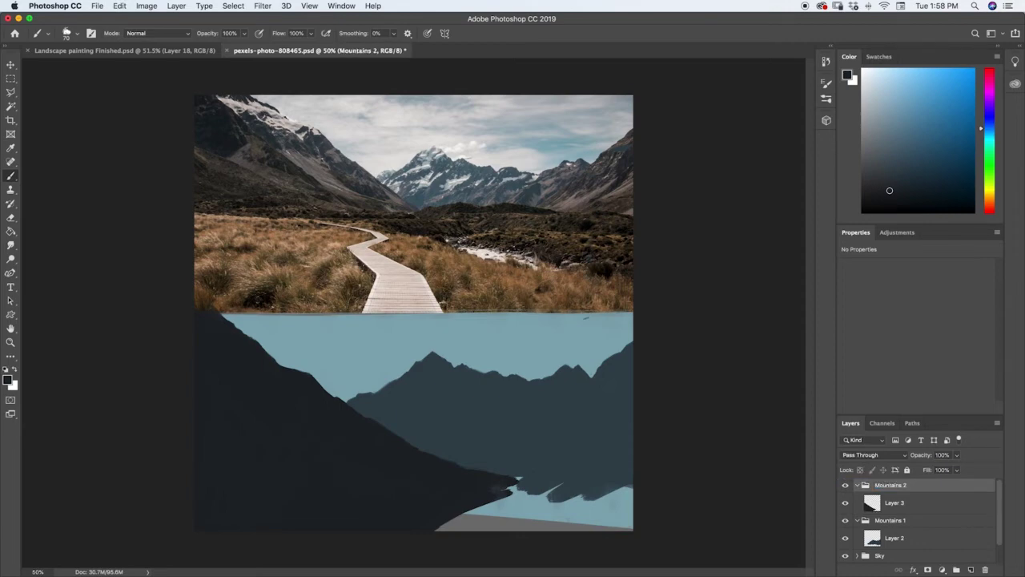
{"action": "left_click", "coordinate": [856, 521]}
{"action": "left_click", "coordinate": [858, 485]}
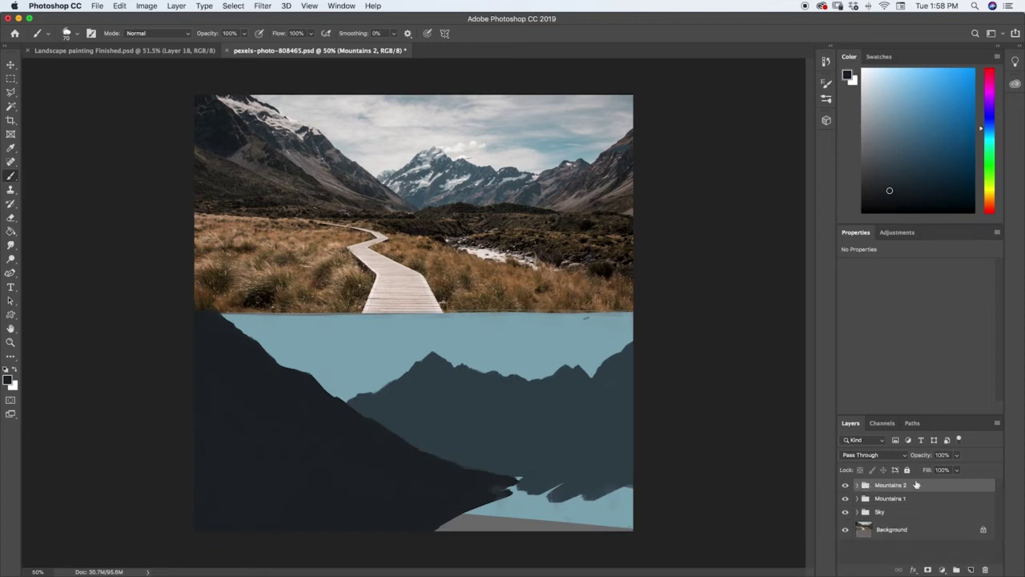
- Add a new layer above Mountains 2 and sample a very dark brown from the photo's low hills for painting
{"action": "left_click", "coordinate": [971, 570]}
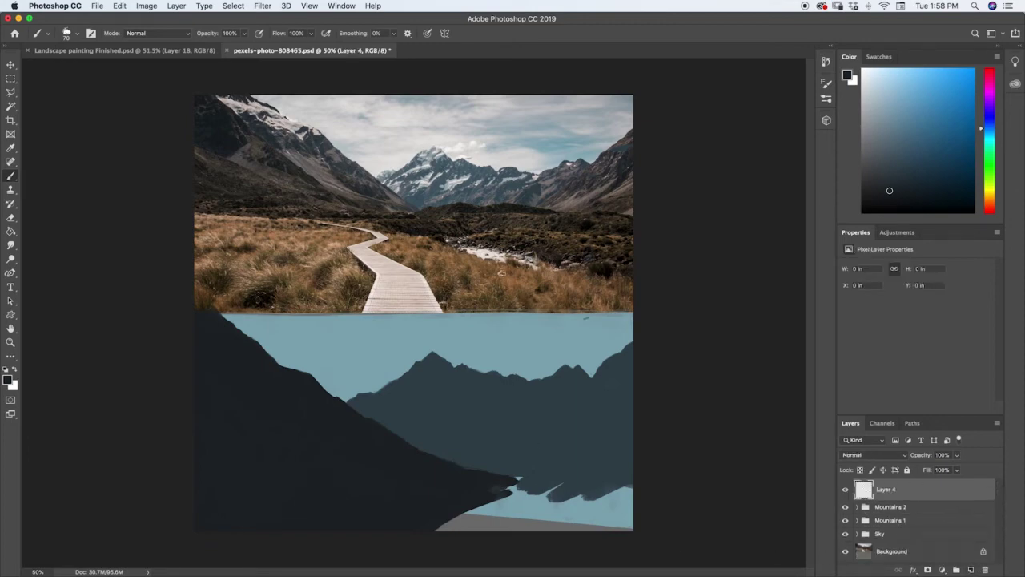
{"action": "key", "text": "i"}
{"action": "left_click", "coordinate": [462, 205]}
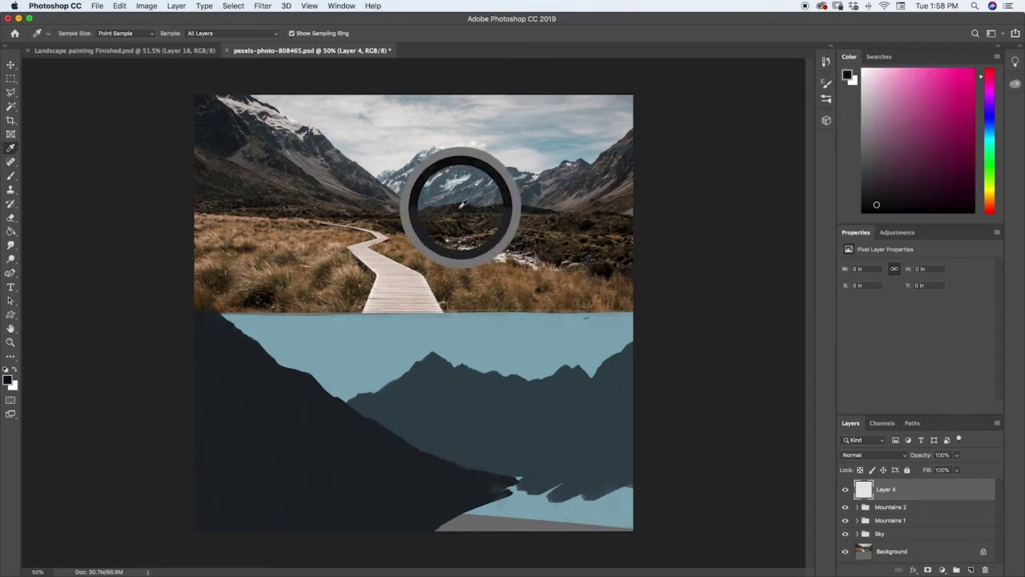
{"action": "mouse_move", "coordinate": [462, 205]}
{"action": "left_mouse_down"}
{"action": "mouse_move", "coordinate": [390, 247]}
{"action": "mouse_move", "coordinate": [483, 206]}
{"action": "mouse_move", "coordinate": [463, 205]}
{"action": "left_mouse_up"}
{"action": "key", "text": "b"}
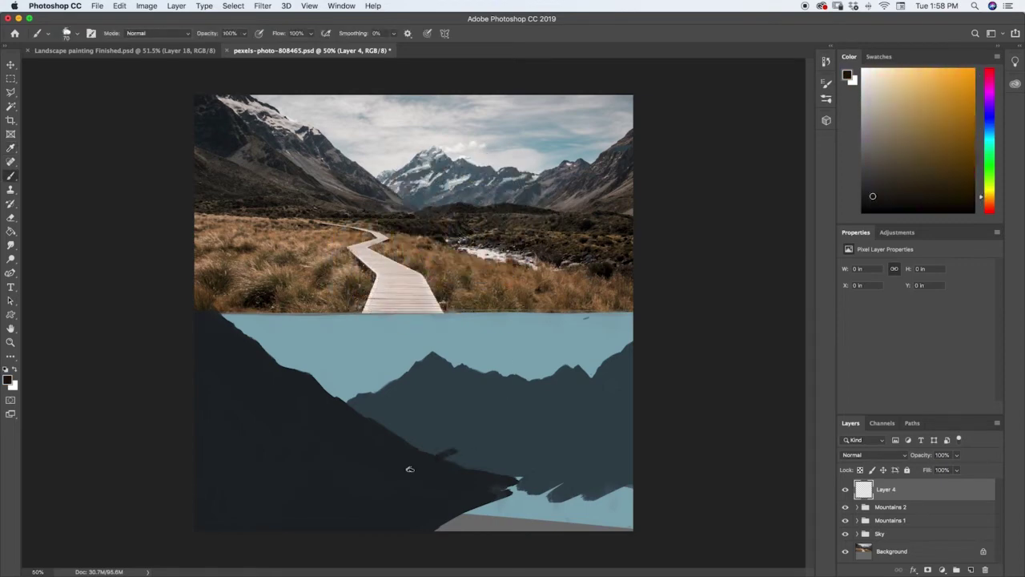
- Draw a vertical guide from the photo's low hills into the painting, and paint a dark hill ridge across the canvas
{"action": "left_click_drag", "start_coordinate": [414, 470], "coordinate": [464, 449]}
{"action": "key", "text": "super+z"}
{"action": "mouse_move", "coordinate": [197, 464]}
{"action": "left_mouse_down"}
{"action": "mouse_move", "coordinate": [233, 469]}
{"action": "mouse_move", "coordinate": [374, 441]}
{"action": "mouse_move", "coordinate": [383, 450]}
{"action": "mouse_move", "coordinate": [377, 441]}
{"action": "mouse_move", "coordinate": [412, 431]}
{"action": "mouse_move", "coordinate": [389, 419]}
{"action": "left_mouse_up"}
{"action": "left_click_drag", "start_coordinate": [459, 233], "coordinate": [455, 418]}
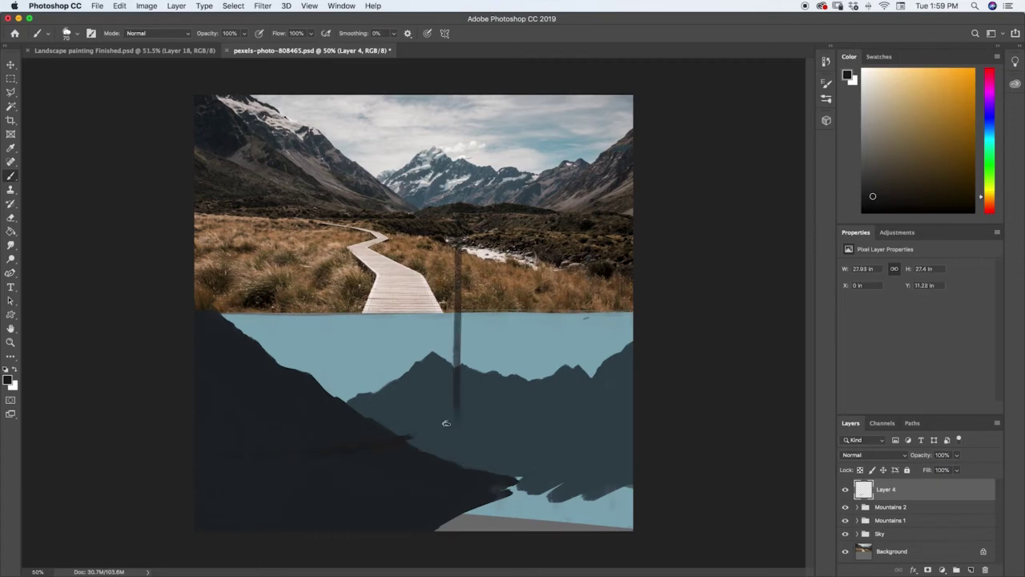
{"action": "mouse_move", "coordinate": [407, 442]}
{"action": "left_mouse_down"}
{"action": "mouse_move", "coordinate": [430, 433]}
{"action": "mouse_move", "coordinate": [493, 445]}
{"action": "mouse_move", "coordinate": [633, 440]}
{"action": "mouse_move", "coordinate": [446, 453]}
{"action": "mouse_move", "coordinate": [437, 439]}
{"action": "mouse_move", "coordinate": [628, 448]}
{"action": "mouse_move", "coordinate": [532, 457]}
{"action": "left_mouse_up"}
{"action": "mouse_move", "coordinate": [653, 146]}
{"action": "left_mouse_down"}
{"action": "mouse_move", "coordinate": [590, 230]}
{"action": "mouse_move", "coordinate": [560, 142]}
{"action": "mouse_move", "coordinate": [673, 143]}
{"action": "mouse_move", "coordinate": [587, 208]}
{"action": "left_mouse_up"}
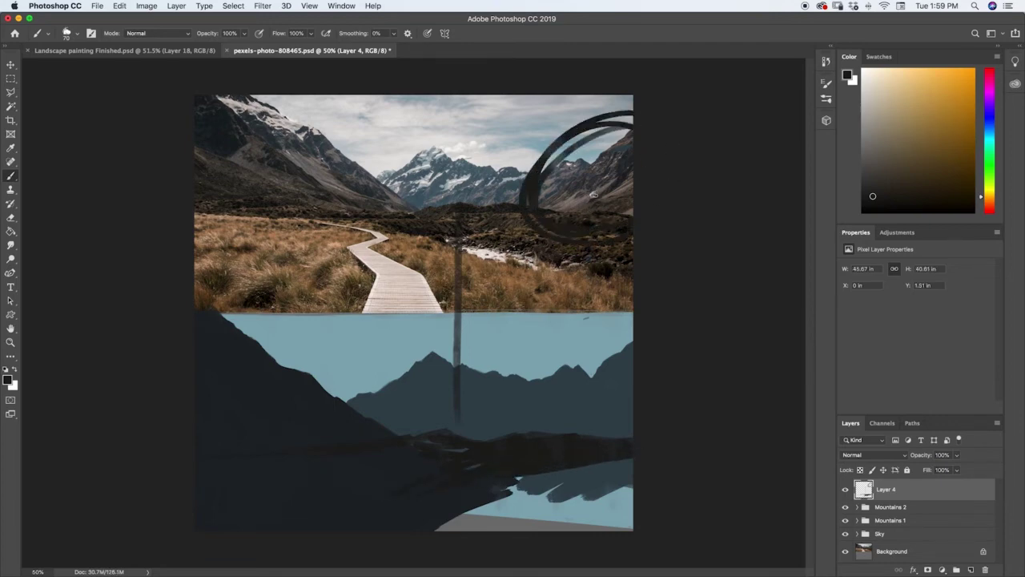
{"action": "key", "text": "super+z"}
{"action": "mouse_move", "coordinate": [564, 143]}
{"action": "left_mouse_down"}
{"action": "mouse_move", "coordinate": [454, 141]}
{"action": "mouse_move", "coordinate": [401, 164]}
{"action": "left_mouse_up"}
{"action": "key", "text": "super+z"}
{"action": "mouse_move", "coordinate": [418, 207]}
{"action": "left_mouse_down"}
{"action": "mouse_move", "coordinate": [240, 100]}
{"action": "mouse_move", "coordinate": [418, 210]}
{"action": "mouse_move", "coordinate": [264, 138]}
{"action": "mouse_move", "coordinate": [339, 204]}
{"action": "left_mouse_up"}
{"action": "key", "text": "super+z"}
{"action": "key", "text": "super+z"}
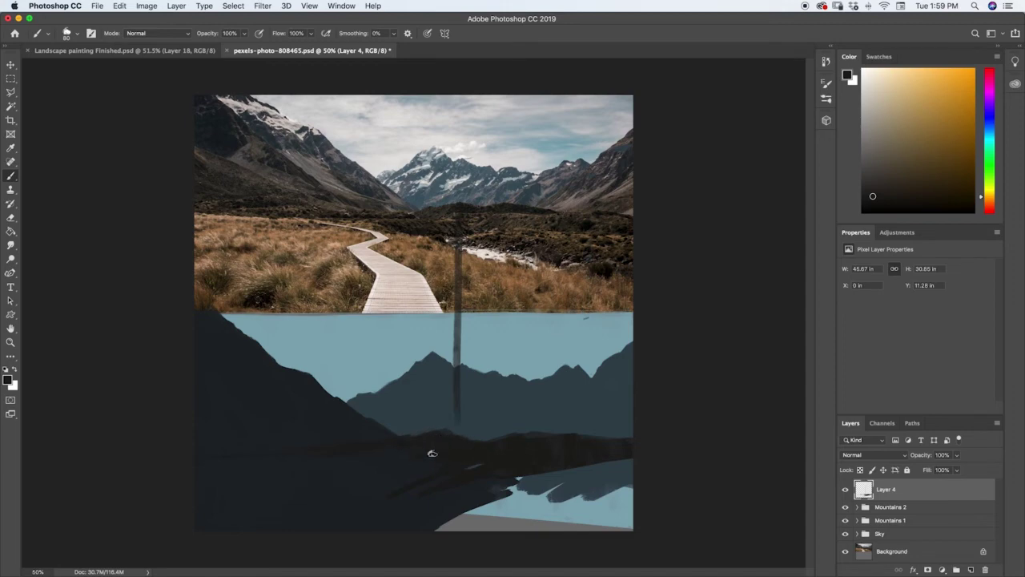
- Fill the area below the hill ridge down to the canvas bottom with dark brown, using a progressively larger brush
{"action": "mouse_move", "coordinate": [428, 446]}
{"action": "left_mouse_down"}
{"action": "mouse_move", "coordinate": [446, 465]}
{"action": "mouse_move", "coordinate": [655, 451]}
{"action": "mouse_move", "coordinate": [599, 466]}
{"action": "mouse_move", "coordinate": [475, 473]}
{"action": "mouse_move", "coordinate": [465, 460]}
{"action": "mouse_move", "coordinate": [421, 455]}
{"action": "mouse_move", "coordinate": [241, 459]}
{"action": "mouse_move", "coordinate": [241, 476]}
{"action": "mouse_move", "coordinate": [520, 432]}
{"action": "mouse_move", "coordinate": [559, 452]}
{"action": "mouse_move", "coordinate": [589, 545]}
{"action": "left_mouse_up"}
{"action": "key", "text": "bracketright"}
{"action": "key", "text": "bracketright"}
{"action": "key", "text": "bracketright"}
{"action": "key", "text": "bracketright"}
{"action": "key", "text": "bracketright"}
{"action": "key", "text": "bracketright"}
{"action": "key", "text": "bracketright"}
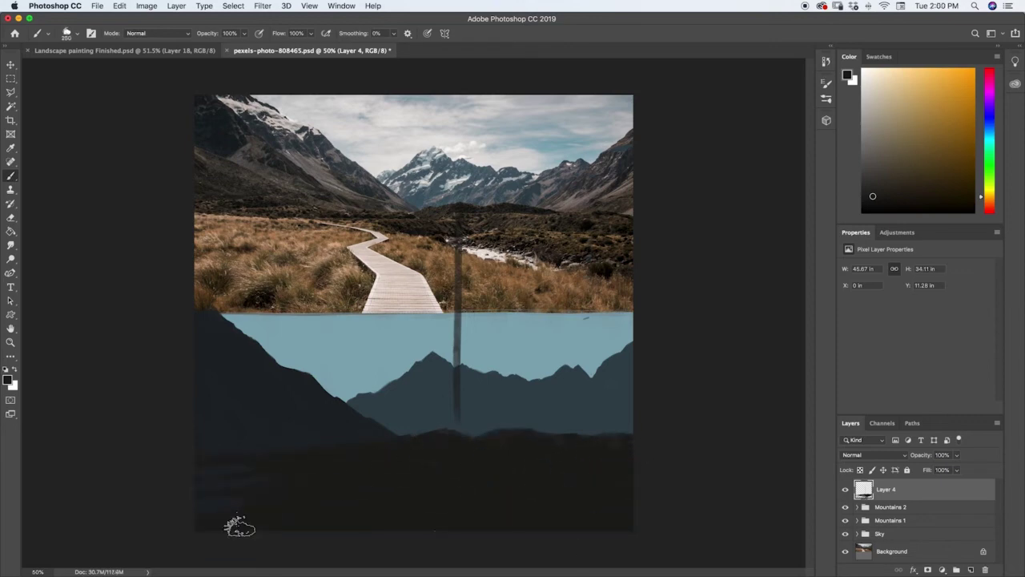
- Erase the vertical guide on the hills layer and reshape the ridge into soft mounds with brush and eraser
{"action": "key", "text": "e"}
{"action": "mouse_move", "coordinate": [459, 404]}
{"action": "left_mouse_down"}
{"action": "mouse_move", "coordinate": [457, 393]}
{"action": "mouse_move", "coordinate": [451, 412]}
{"action": "left_mouse_up"}
{"action": "key", "text": "b"}
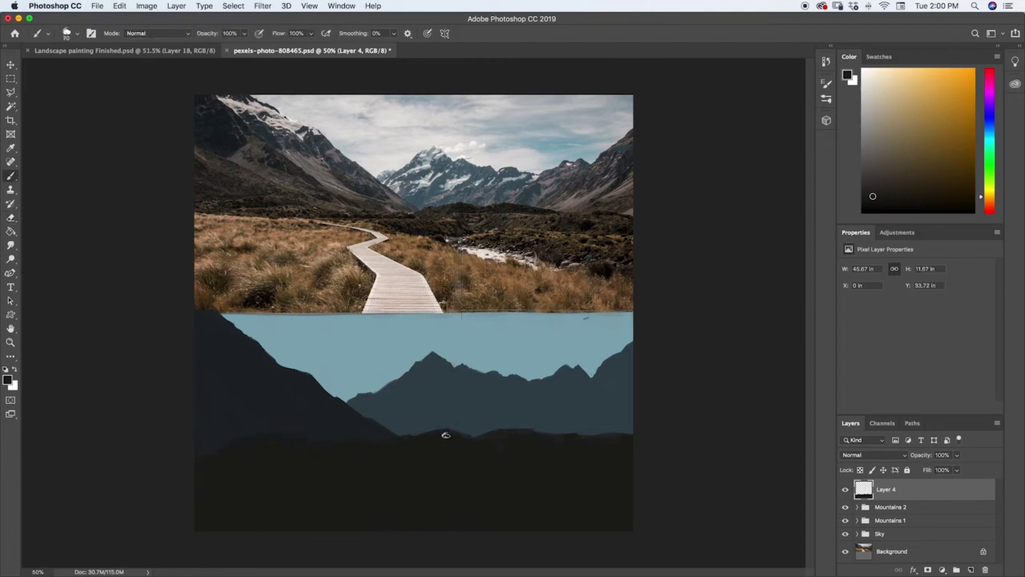
{"action": "mouse_move", "coordinate": [401, 439]}
{"action": "left_mouse_down"}
{"action": "mouse_move", "coordinate": [441, 430]}
{"action": "mouse_move", "coordinate": [542, 435]}
{"action": "left_mouse_up"}
{"action": "key", "text": "e"}
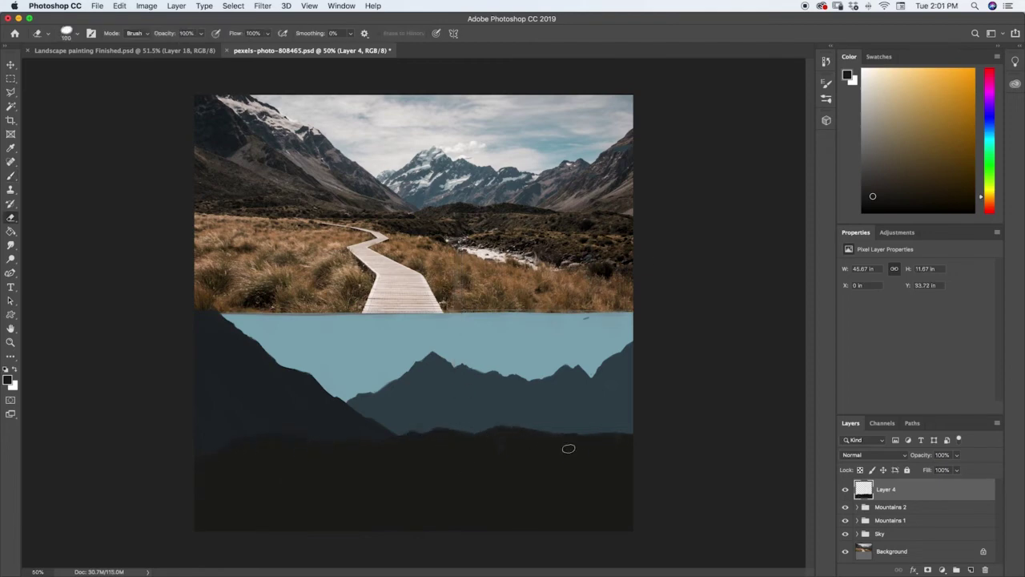
{"action": "key", "text": "b"}
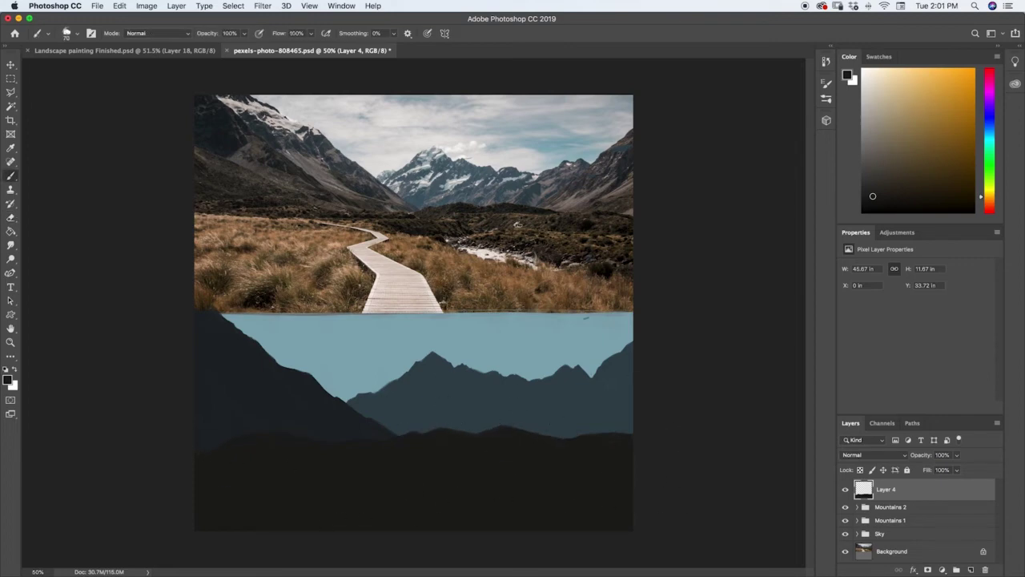
{"action": "mouse_move", "coordinate": [410, 274]}
{"action": "left_mouse_down"}
{"action": "mouse_move", "coordinate": [414, 309]}
{"action": "mouse_move", "coordinate": [421, 277]}
{"action": "left_mouse_up"}
{"action": "key", "text": "super+z"}
{"action": "key", "text": "bracketright"}
{"action": "mouse_move", "coordinate": [352, 282]}
{"action": "left_mouse_down"}
{"action": "mouse_move", "coordinate": [209, 249]}
{"action": "mouse_move", "coordinate": [296, 336]}
{"action": "mouse_move", "coordinate": [336, 241]}
{"action": "left_mouse_up"}
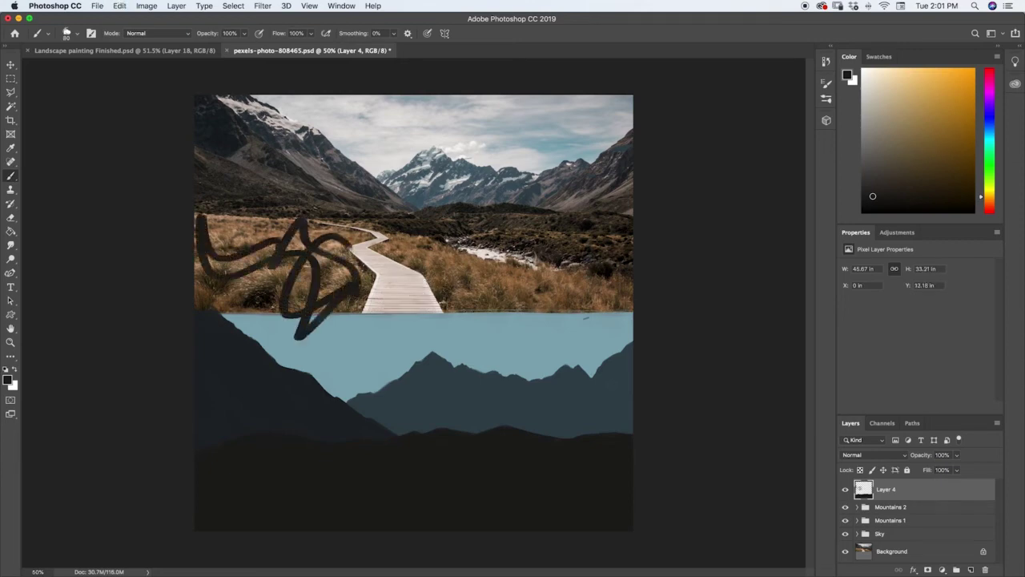
{"action": "key", "text": "super+z"}
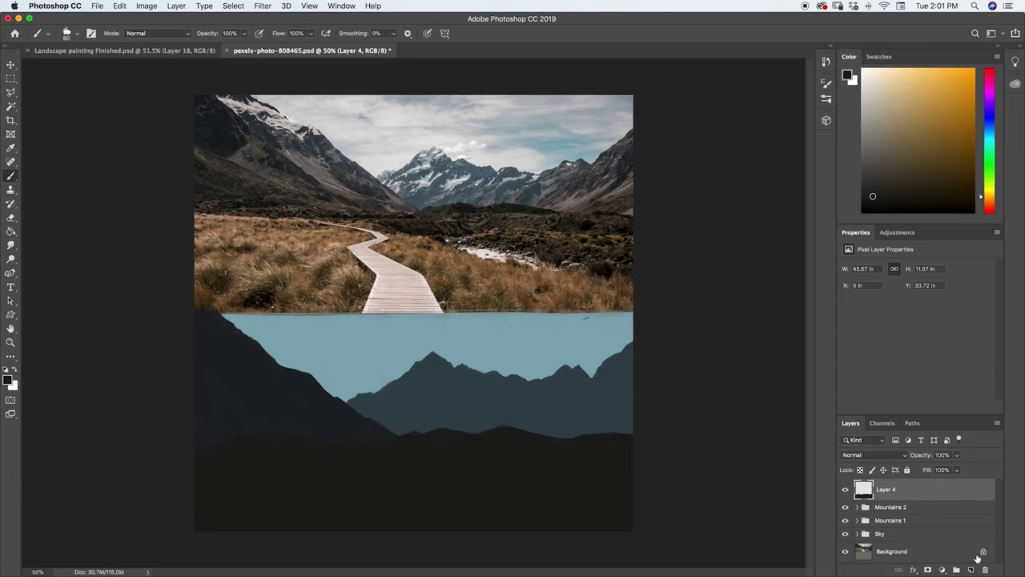
- Put Layer 4 into a new group named Hills and collapse the group
{"action": "left_click", "coordinate": [956, 569]}
{"action": "left_click_drag", "start_coordinate": [865, 504], "coordinate": [884, 485]}
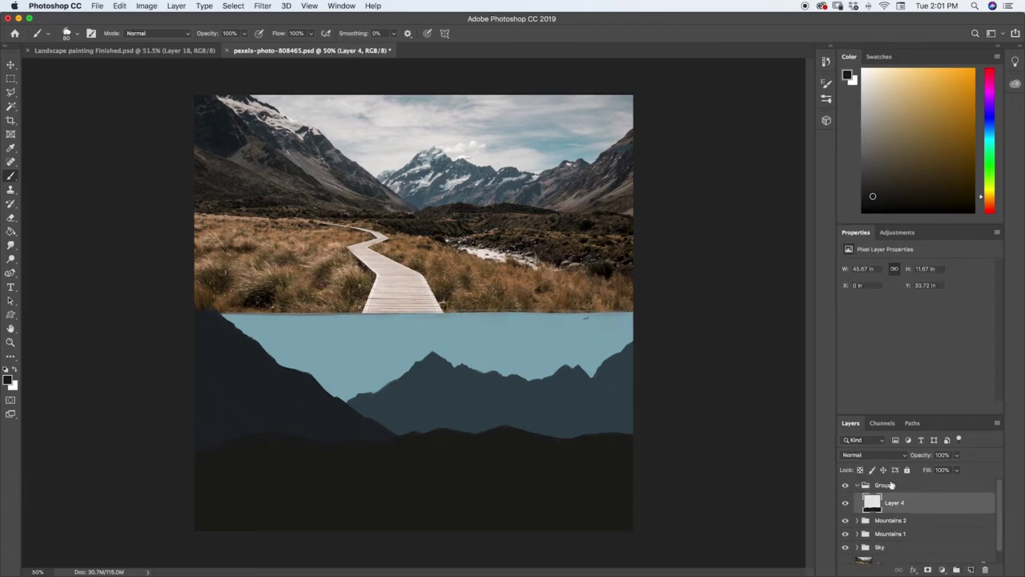
{"action": "double_click", "coordinate": [892, 484]}
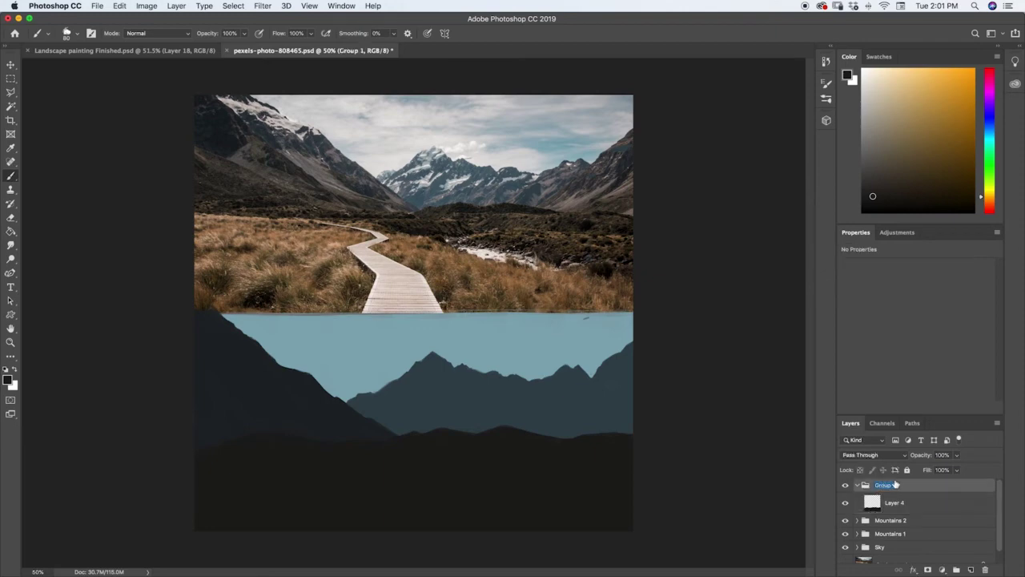
{"action": "type", "text": "Mo"}
{"action": "key", "text": "Return"}
{"action": "left_click", "coordinate": [858, 486]}
- Add a new layer above the Hills group, sample the pale boardwalk color from the photo and darken it slightly
{"action": "left_click", "coordinate": [971, 570]}
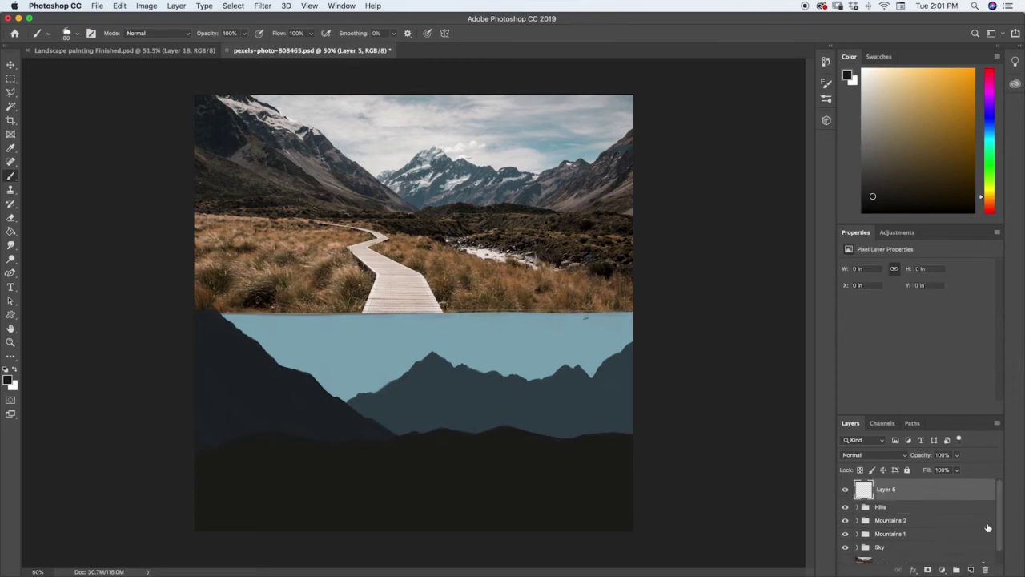
{"action": "key", "text": "i"}
{"action": "left_click", "coordinate": [374, 256]}
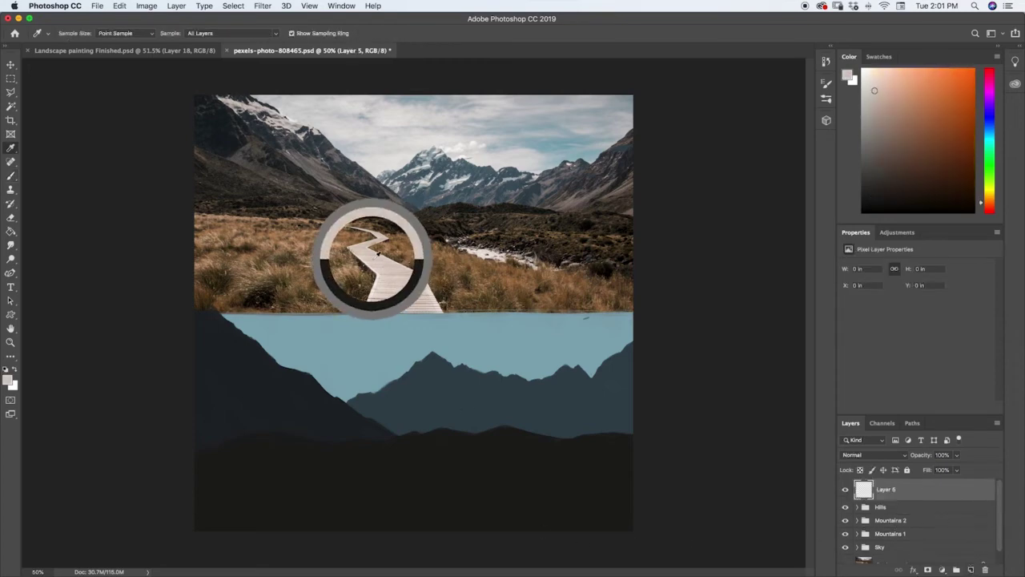
{"action": "key", "text": "b"}
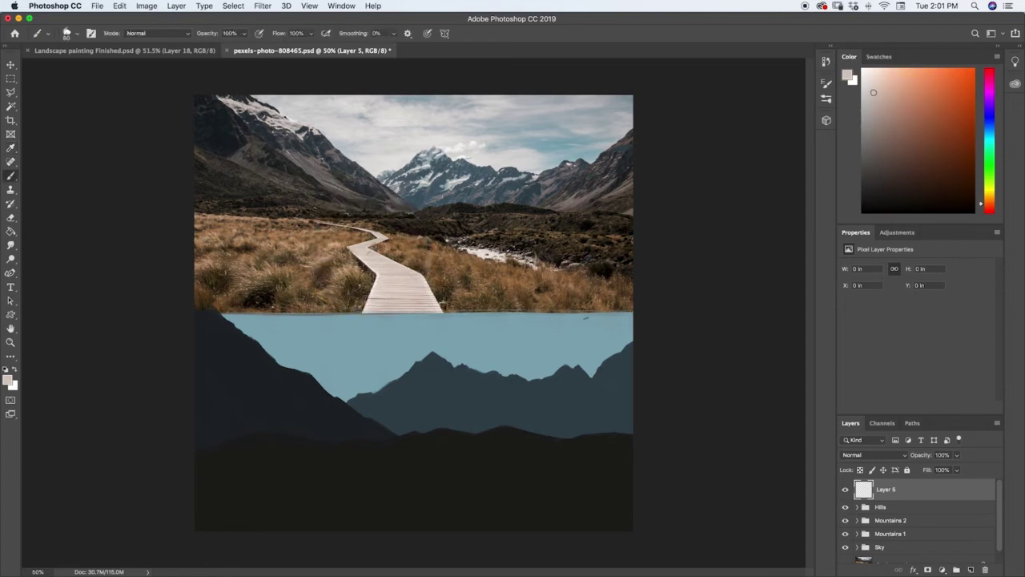
{"action": "left_click", "coordinate": [876, 99]}
- Paint the near section of the boardwalk as a pale tapering shape at the canvas's lower edge
{"action": "left_click_drag", "start_coordinate": [423, 508], "coordinate": [416, 525]}
{"action": "key", "text": "ctrl+z"}
{"action": "mouse_move", "coordinate": [370, 529]}
{"action": "left_mouse_down"}
{"action": "mouse_move", "coordinate": [385, 489]}
{"action": "mouse_move", "coordinate": [372, 531]}
{"action": "mouse_move", "coordinate": [395, 503]}
{"action": "mouse_move", "coordinate": [413, 546]}
{"action": "mouse_move", "coordinate": [412, 511]}
{"action": "mouse_move", "coordinate": [433, 519]}
{"action": "mouse_move", "coordinate": [429, 510]}
{"action": "mouse_move", "coordinate": [450, 536]}
{"action": "mouse_move", "coordinate": [431, 509]}
{"action": "mouse_move", "coordinate": [451, 539]}
{"action": "mouse_move", "coordinate": [429, 505]}
{"action": "mouse_move", "coordinate": [434, 517]}
{"action": "mouse_move", "coordinate": [397, 496]}
{"action": "left_mouse_up"}
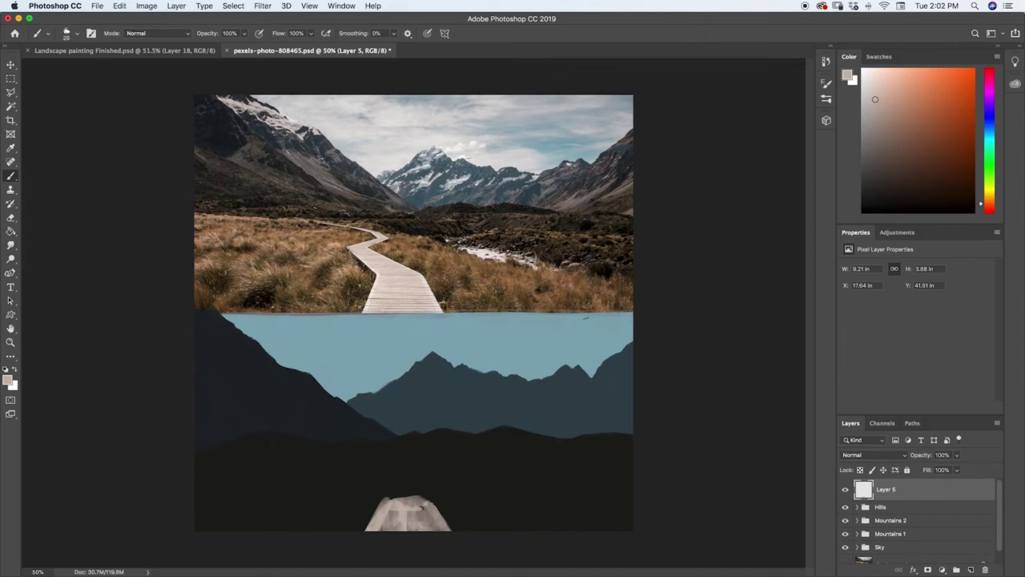
- With a size 25 brush, sketch the boardwalk's zigzag edges receding from its near section into the hills
{"action": "left_click_drag", "start_coordinate": [388, 498], "coordinate": [360, 479]}
{"action": "left_click_drag", "start_coordinate": [428, 498], "coordinate": [399, 484]}
{"action": "left_click_drag", "start_coordinate": [379, 474], "coordinate": [364, 469]}
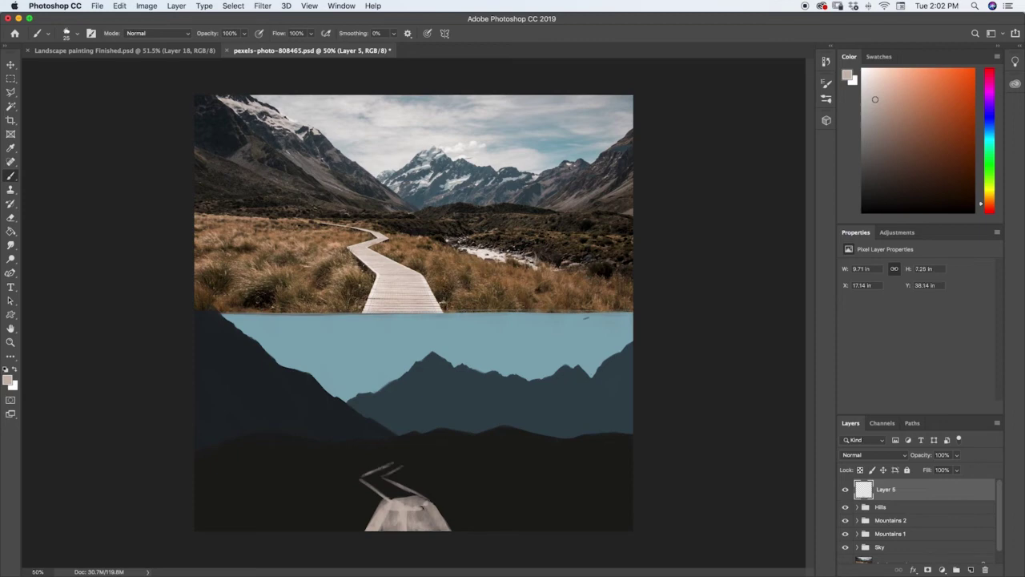
- Draw vertical guides from the photo's boardwalk bend and near left corner into the painting, and extend the sketched bend to its guide
{"action": "left_click_drag", "start_coordinate": [347, 244], "coordinate": [347, 532]}
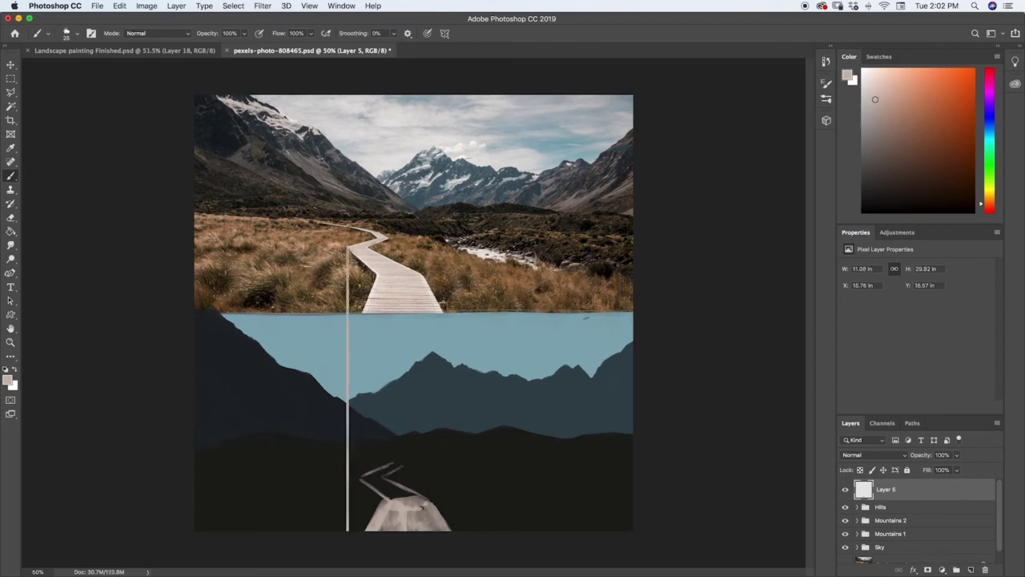
{"action": "mouse_move", "coordinate": [355, 480]}
{"action": "left_mouse_down"}
{"action": "mouse_move", "coordinate": [383, 496]}
{"action": "mouse_move", "coordinate": [389, 465]}
{"action": "left_mouse_up"}
{"action": "left_click_drag", "start_coordinate": [363, 312], "coordinate": [362, 519]}
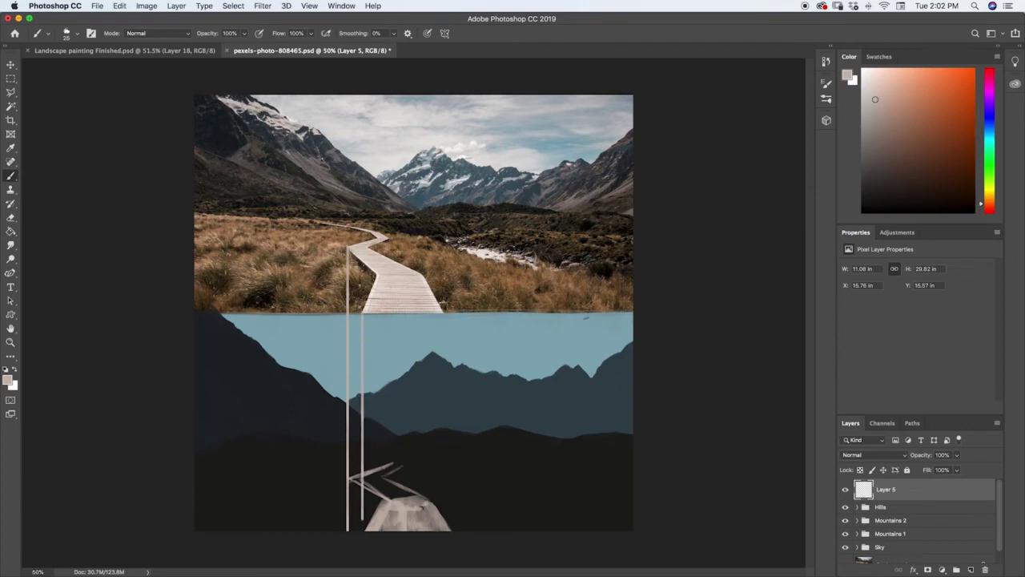
- Undo the near left corner guide and draw a vertical guide from the photo's near right boardwalk corner into the painting
{"action": "key", "text": "super+z"}
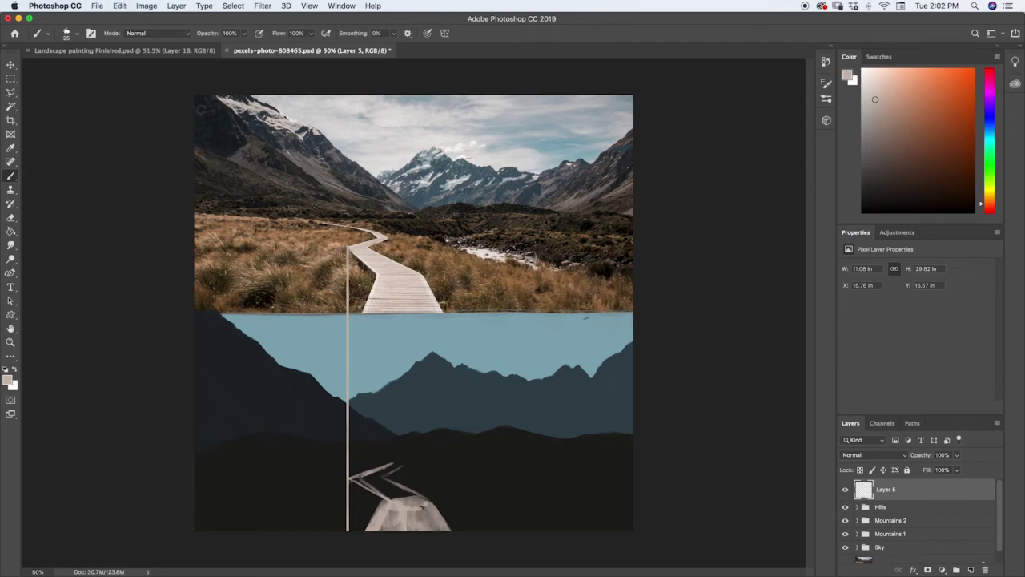
{"action": "left_click_drag", "start_coordinate": [445, 313], "coordinate": [445, 521]}
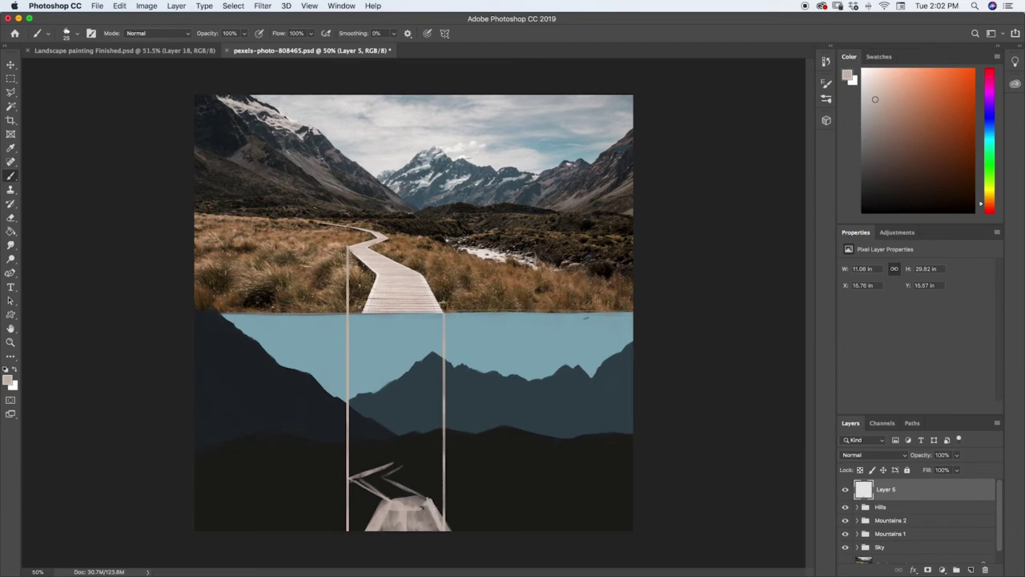
{"action": "left_click_drag", "start_coordinate": [369, 257], "coordinate": [369, 521]}
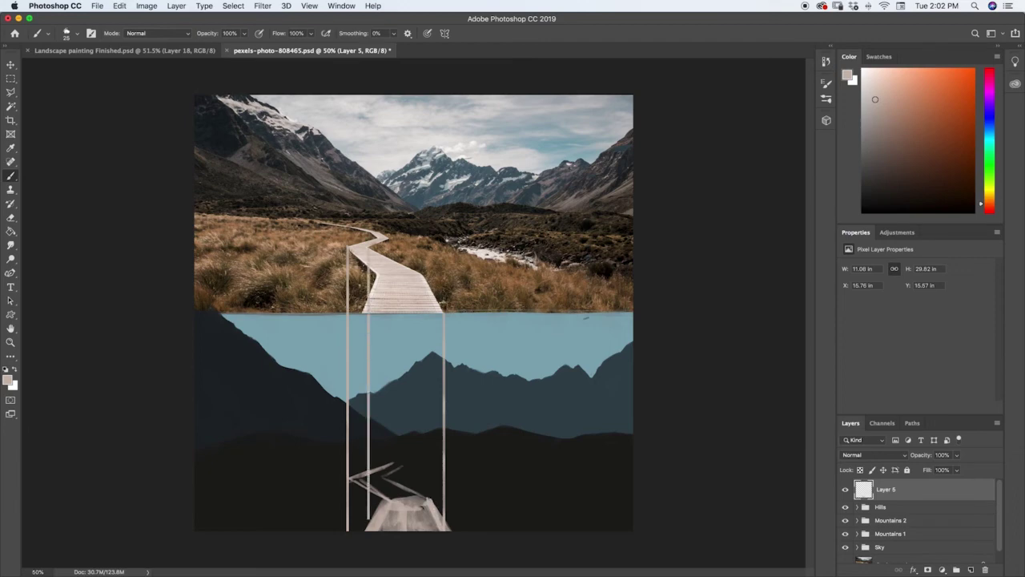
{"action": "key", "text": "super+z"}
- Extend the sketched boardwalk past its second bend and draw its thin far section trailing left across the hills
{"action": "mouse_move", "coordinate": [372, 480]}
{"action": "left_mouse_down"}
{"action": "mouse_move", "coordinate": [417, 496]}
{"action": "mouse_move", "coordinate": [377, 477]}
{"action": "mouse_move", "coordinate": [419, 468]}
{"action": "mouse_move", "coordinate": [399, 465]}
{"action": "left_mouse_up"}
{"action": "key", "text": "e"}
{"action": "key", "text": "b"}
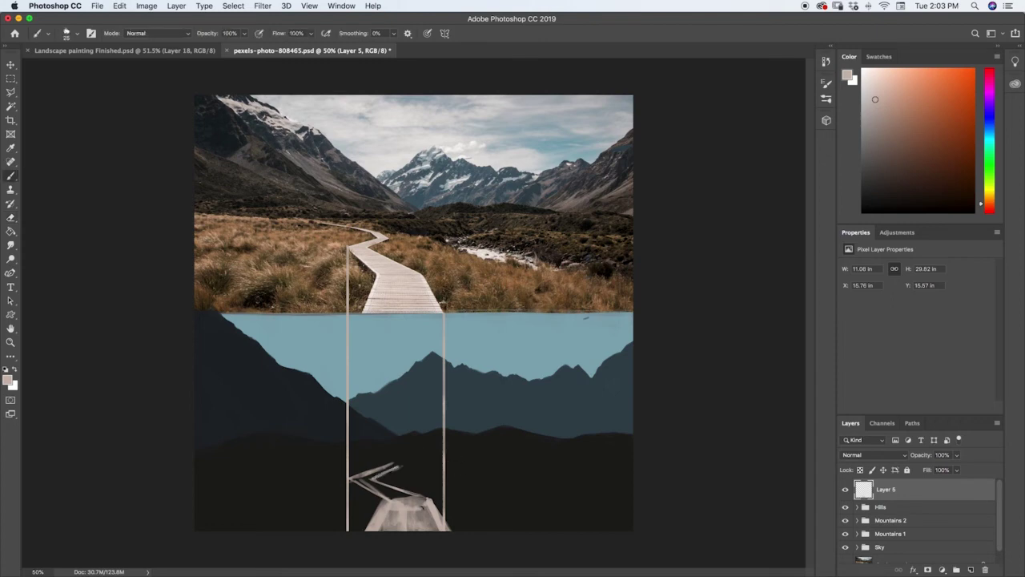
{"action": "left_click_drag", "start_coordinate": [387, 237], "coordinate": [388, 463]}
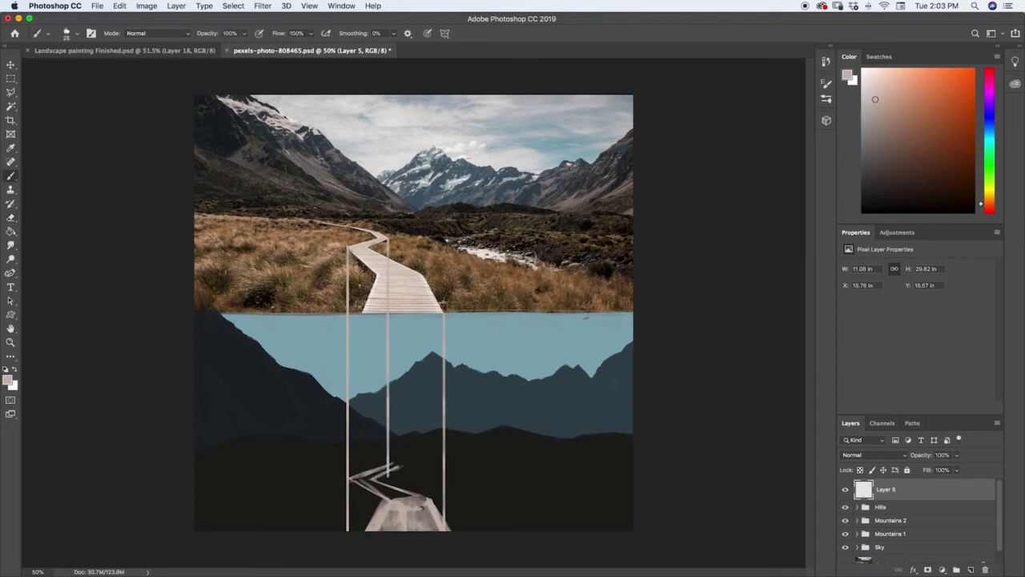
{"action": "key", "text": "super+z"}
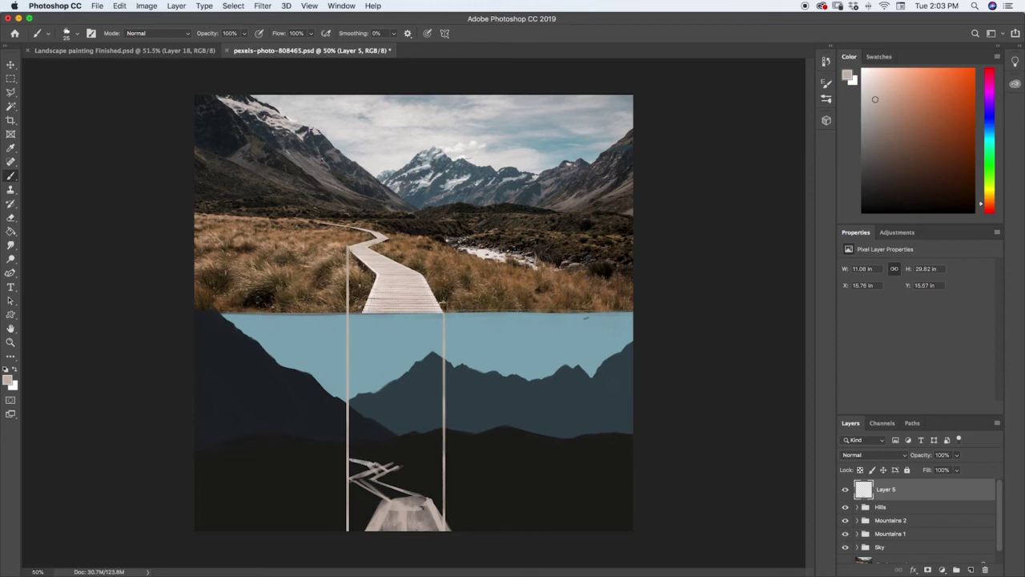
{"action": "left_click_drag", "start_coordinate": [351, 460], "coordinate": [300, 451]}
- Erase both vertical guide lines around the boardwalk with the size 100 eraser
{"action": "key", "text": "e"}
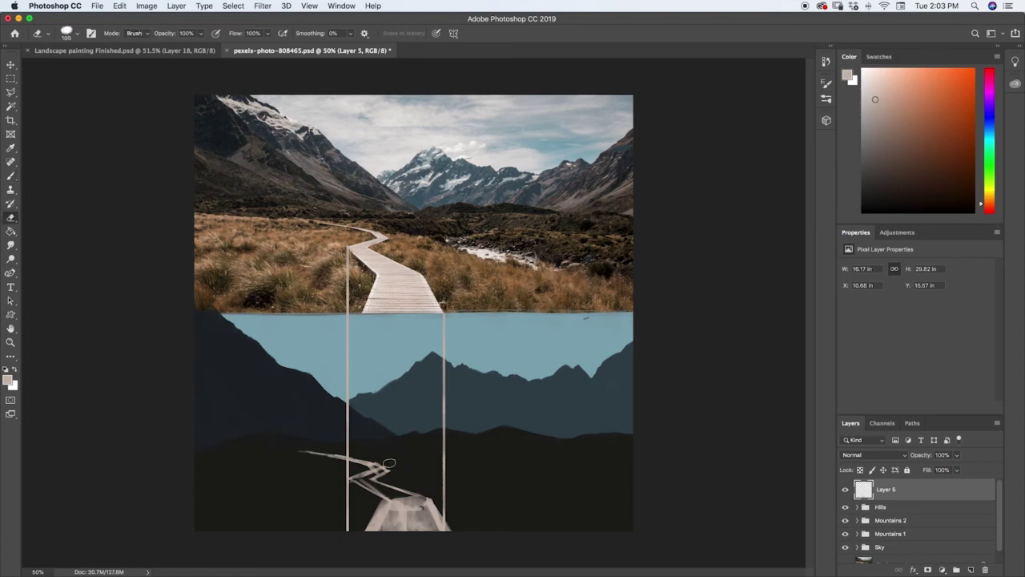
{"action": "mouse_move", "coordinate": [441, 477]}
{"action": "left_mouse_down"}
{"action": "mouse_move", "coordinate": [454, 522]}
{"action": "mouse_move", "coordinate": [444, 419]}
{"action": "left_mouse_up"}
{"action": "left_click_drag", "start_coordinate": [438, 455], "coordinate": [447, 316]}
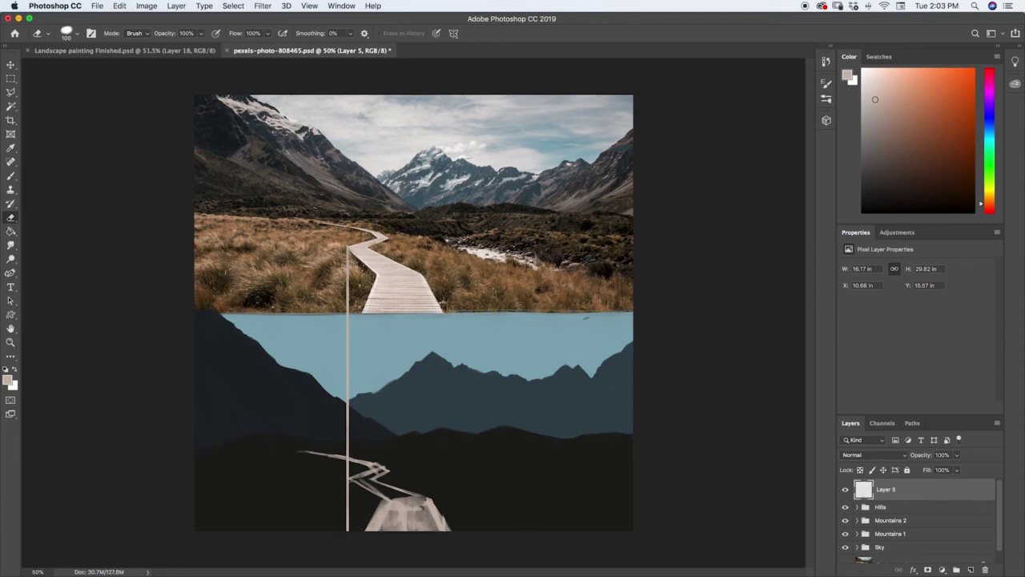
{"action": "left_click_drag", "start_coordinate": [347, 248], "coordinate": [347, 532]}
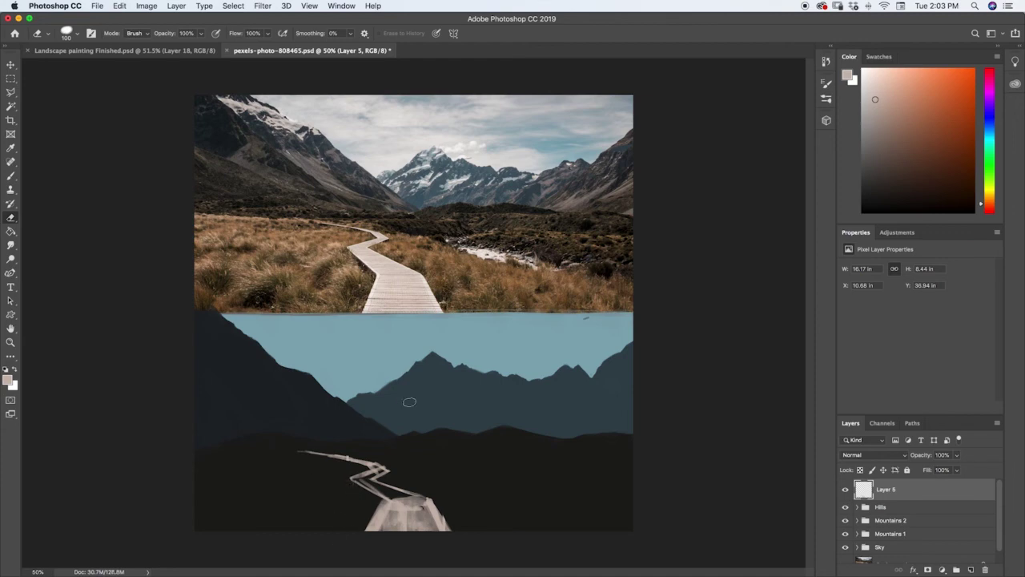
- Outline the whole painted boardwalk with the Polygonal Lasso and clear the rough paint outside the selection
{"action": "key", "text": "l"}
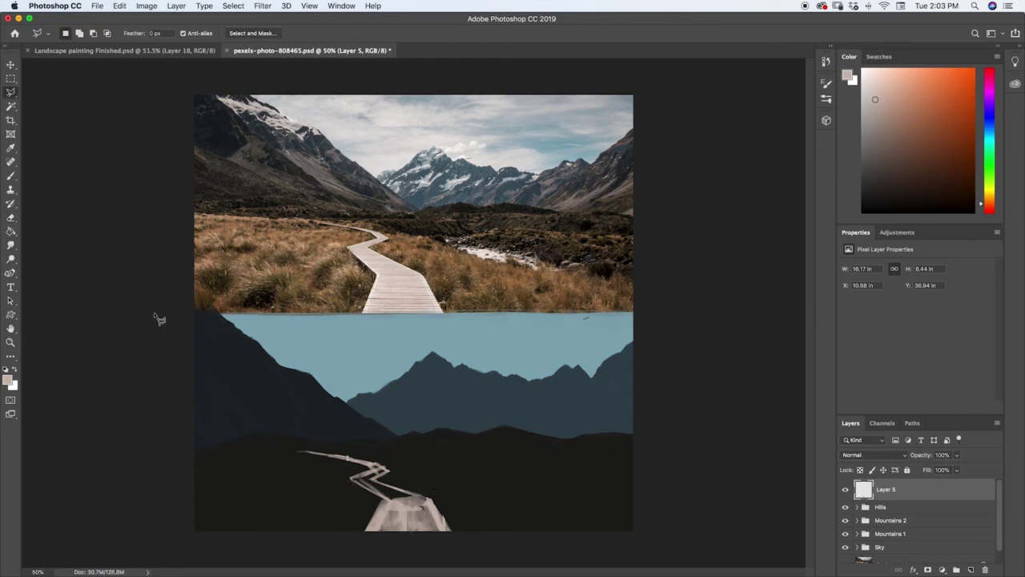
{"action": "left_click", "coordinate": [13, 95]}
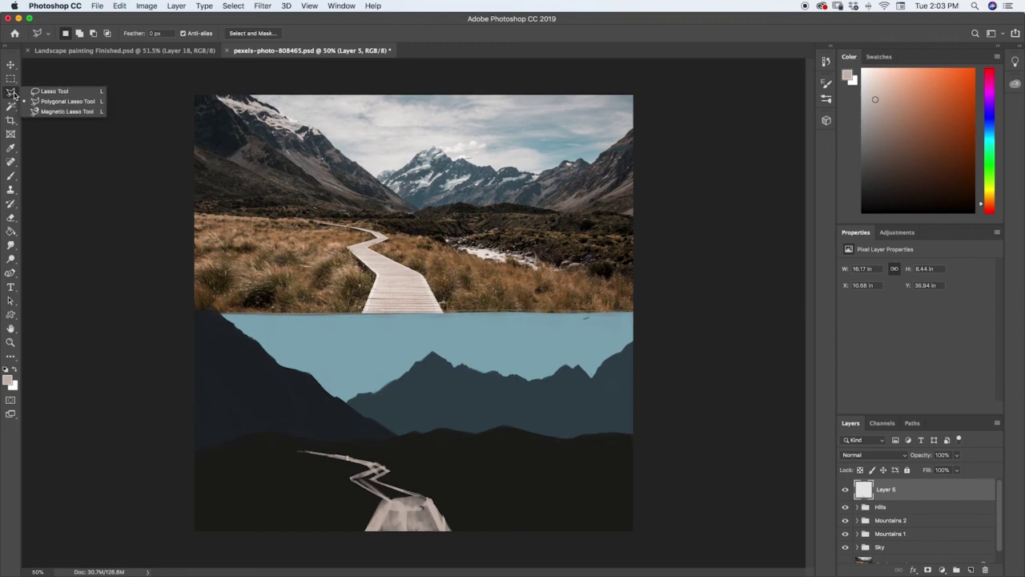
{"action": "left_click", "coordinate": [73, 98]}
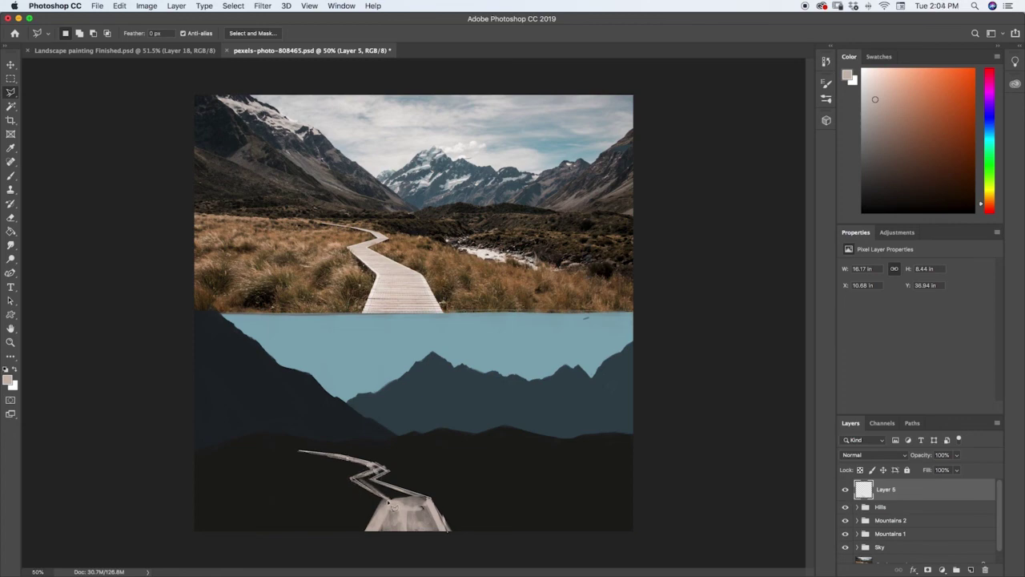
{"action": "left_click", "coordinate": [363, 537]}
{"action": "double_click", "coordinate": [453, 530]}
{"action": "key", "text": "shift+super+i"}
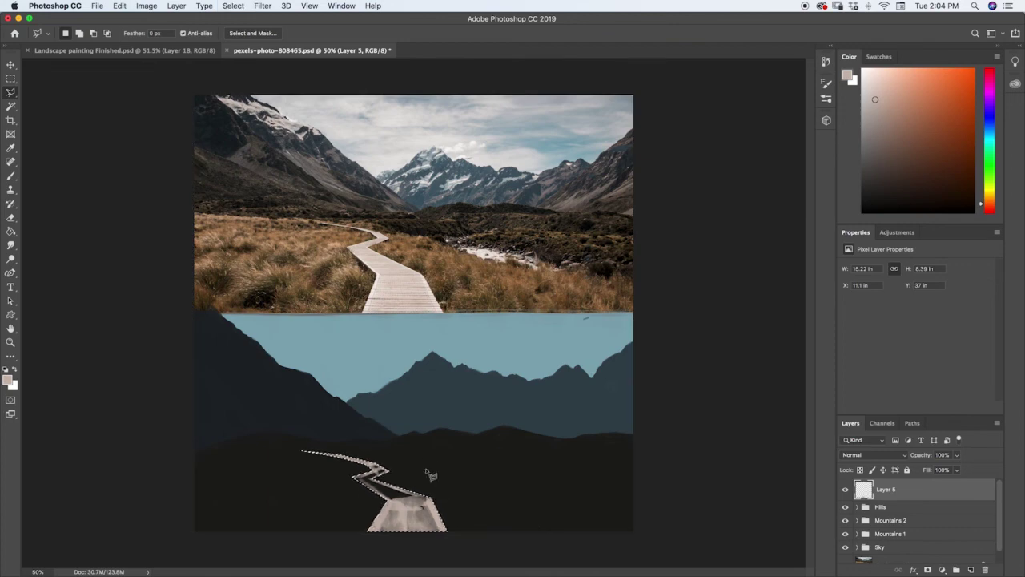
- Fill the selected boardwalk shape with the pale color using a size 100 brush, and deselect it
{"action": "key", "text": "b"}
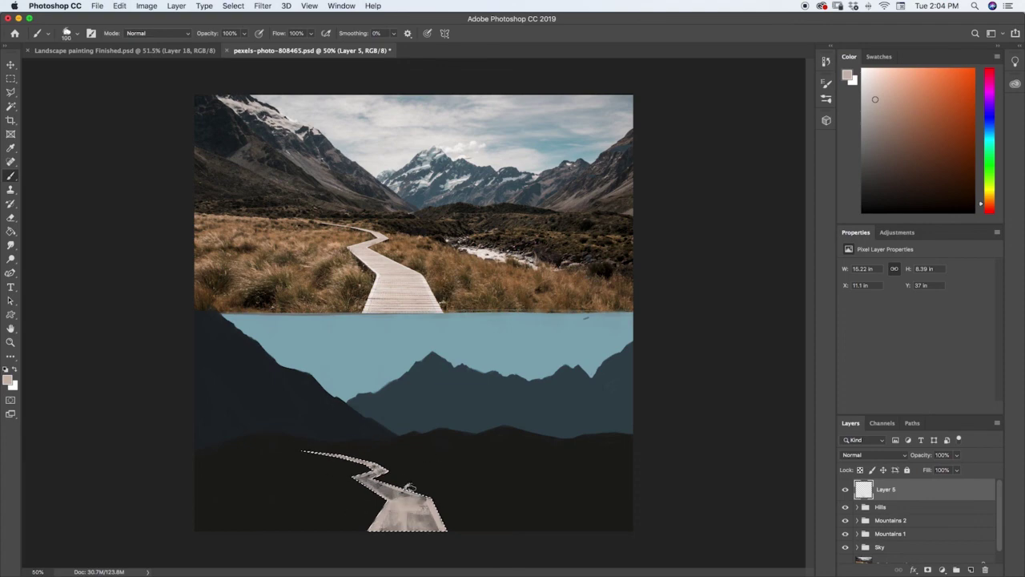
{"action": "left_click_drag", "start_coordinate": [320, 448], "coordinate": [419, 447]}
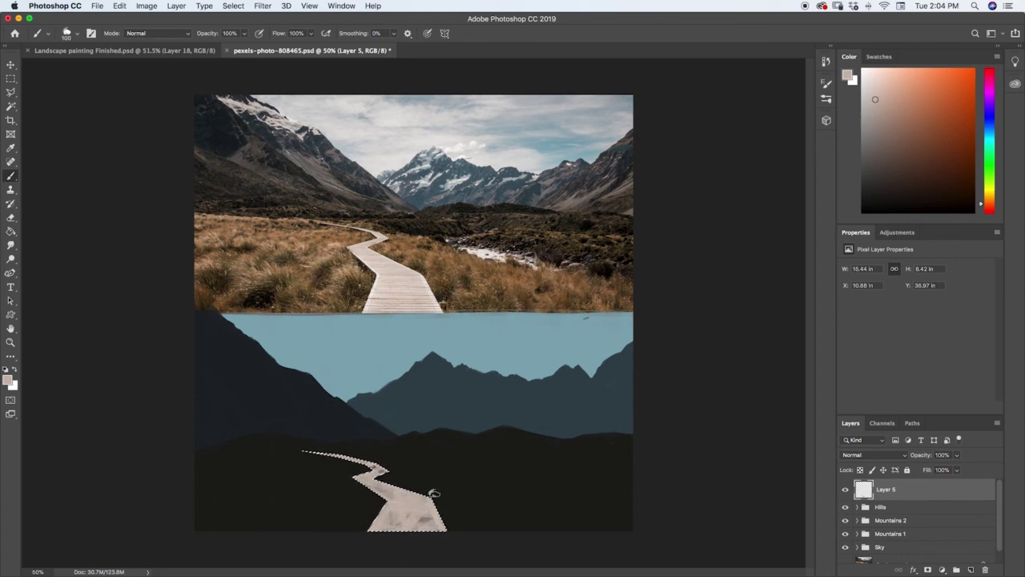
{"action": "key", "text": "m"}
{"action": "left_click", "coordinate": [546, 496]}
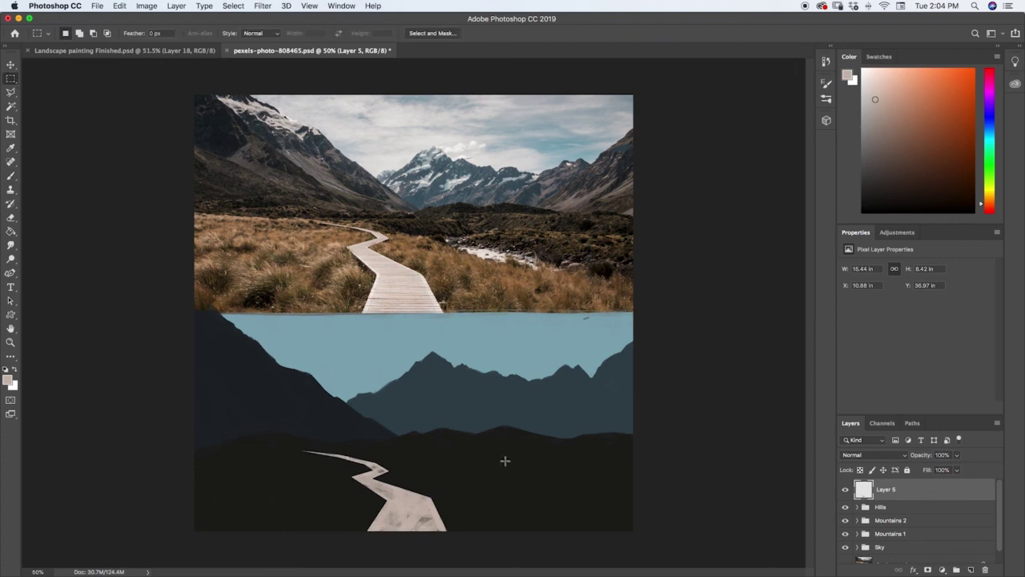
- Trim the upper edge of the boardwalk's far section with a polygonal selection and deselect
{"action": "key", "text": "l"}
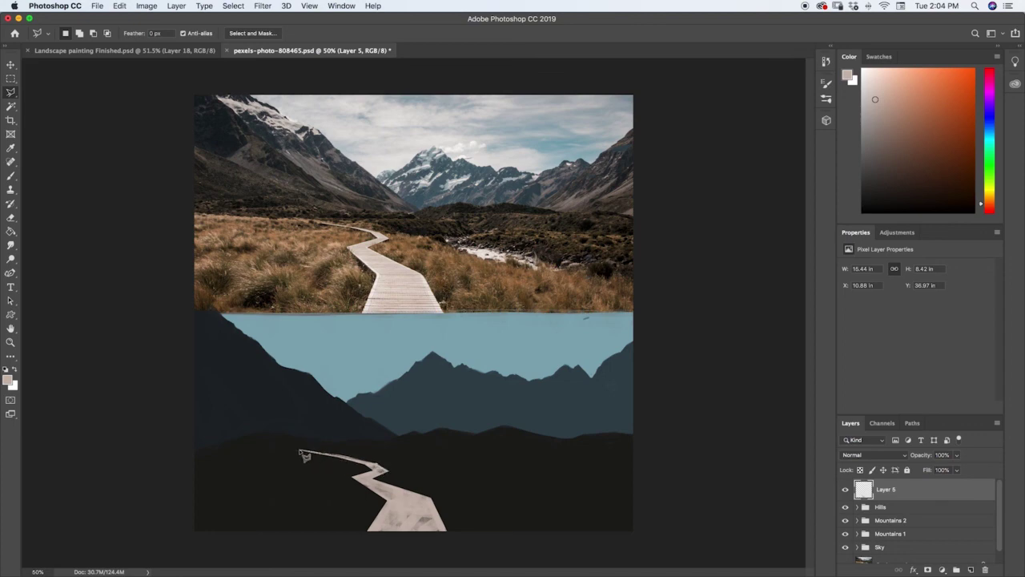
{"action": "left_click", "coordinate": [302, 450]}
{"action": "left_click", "coordinate": [349, 448]}
{"action": "double_click", "coordinate": [384, 471]}
{"action": "key", "text": "m"}
{"action": "left_click", "coordinate": [471, 473]}
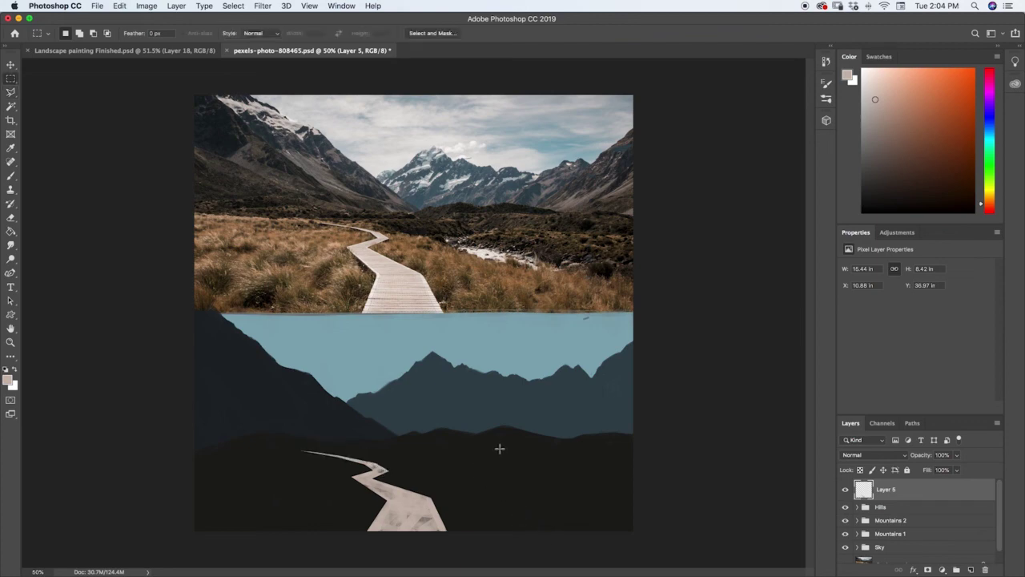
- Trim the boardwalk edge inside its left bend with a polygonal selection and deselect
{"action": "key", "text": "l"}
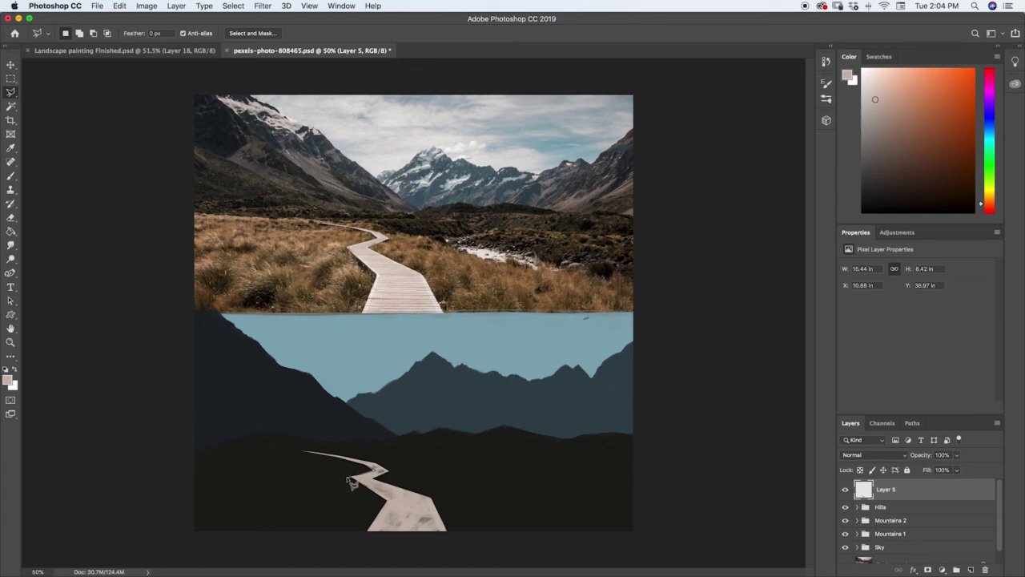
{"action": "left_click", "coordinate": [343, 469]}
{"action": "double_click", "coordinate": [361, 462]}
{"action": "key", "text": "m"}
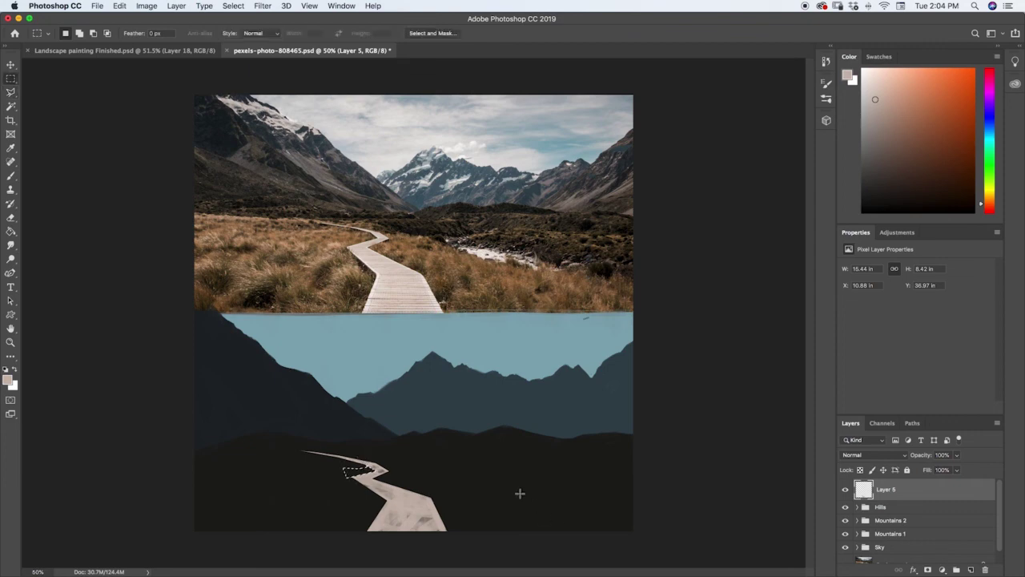
{"action": "left_click", "coordinate": [519, 488]}
- Paint over the dark blotches in the boardwalk's near section with the pale color
{"action": "key", "text": "z"}
{"action": "mouse_move", "coordinate": [542, 489]}
{"action": "left_mouse_down"}
{"action": "mouse_move", "coordinate": [505, 492]}
{"action": "mouse_move", "coordinate": [536, 485]}
{"action": "mouse_move", "coordinate": [529, 491]}
{"action": "left_mouse_up"}
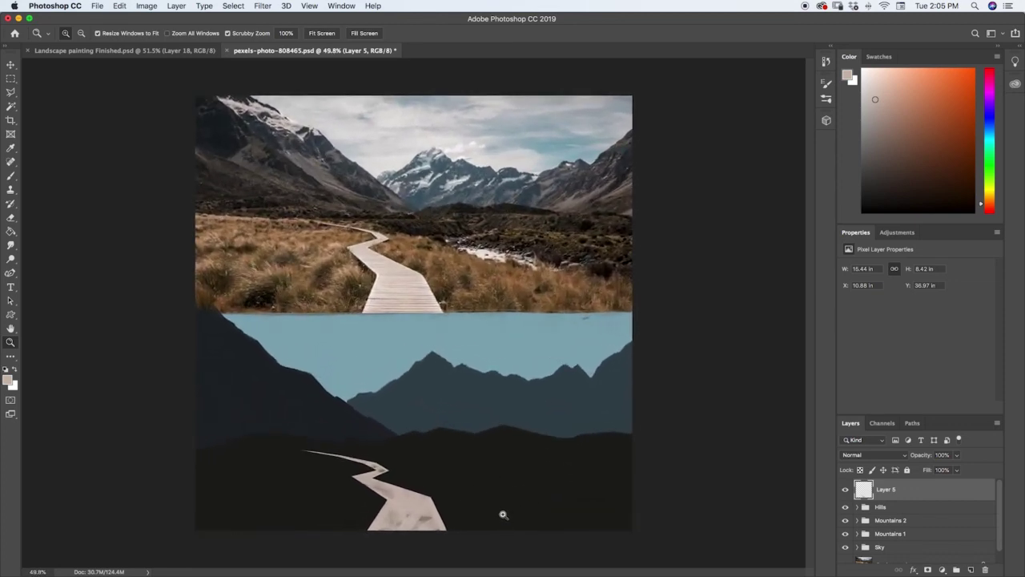
{"action": "key", "text": "b"}
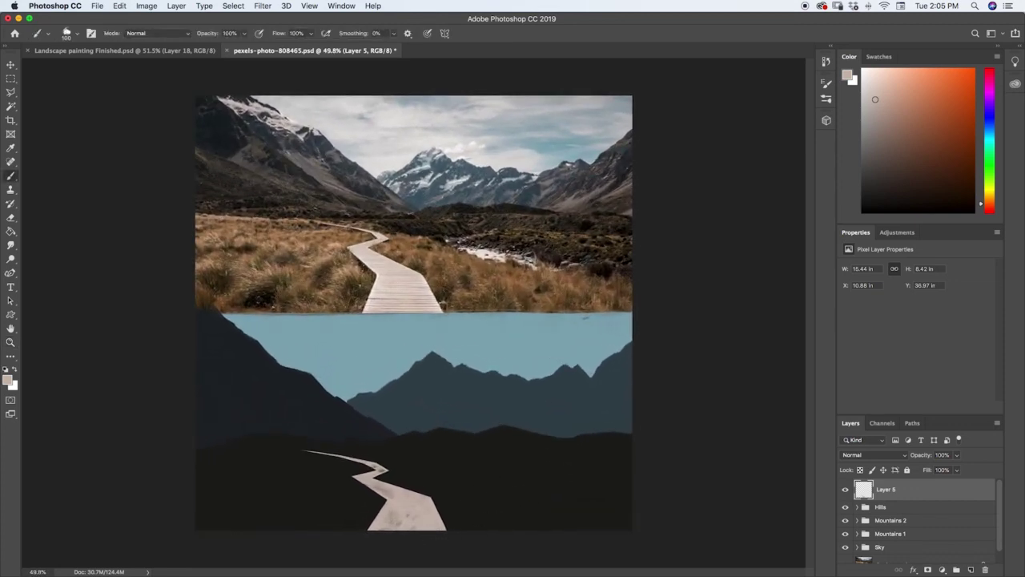
{"action": "left_click_drag", "start_coordinate": [398, 525], "coordinate": [382, 514]}
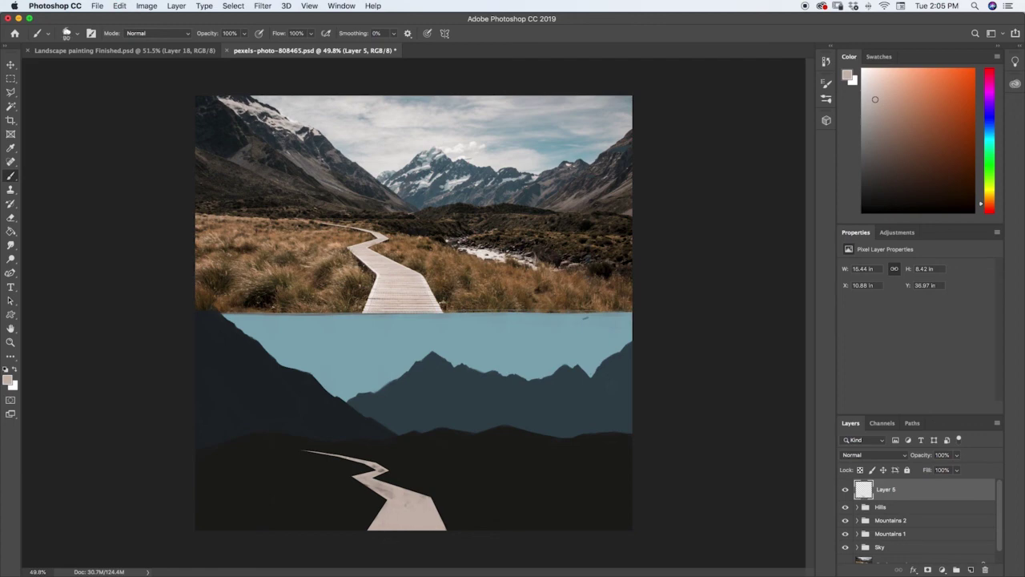